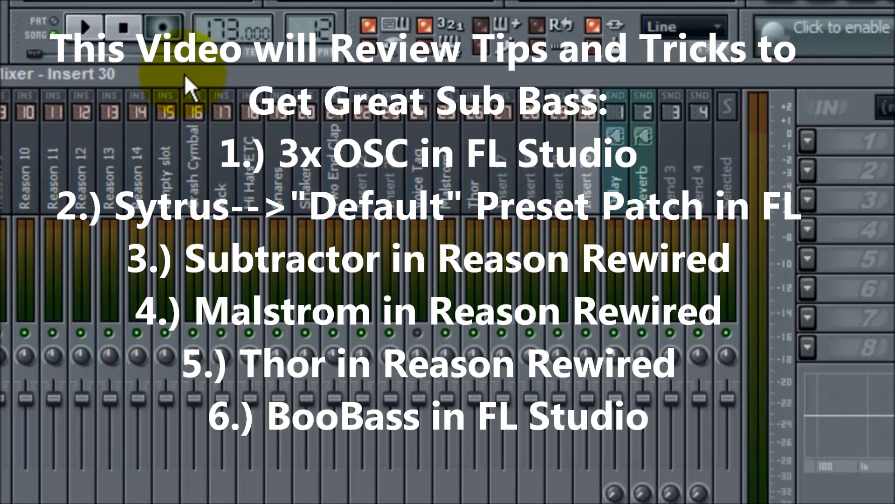
# Step: Put the mixer away and add a 3x Osc channel to the project
pyautogui.moveTo(184, 74); pyautogui.dragTo(166, 140)
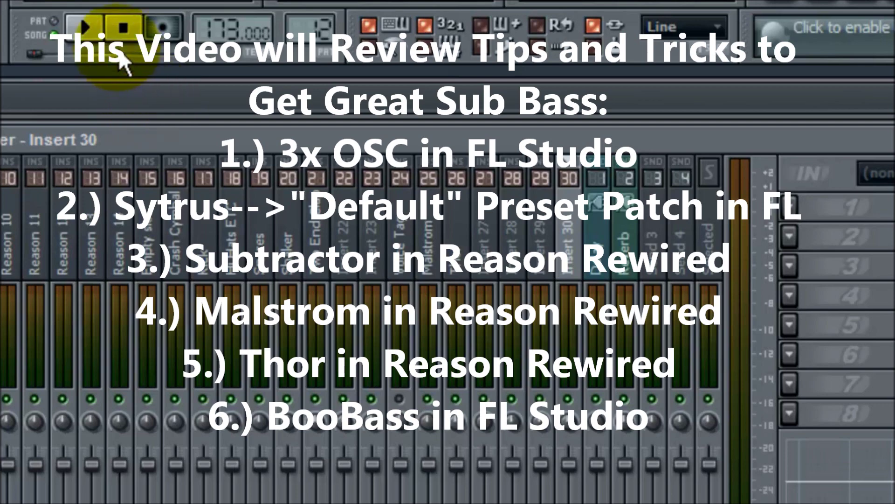
pyautogui.click(90, 99)
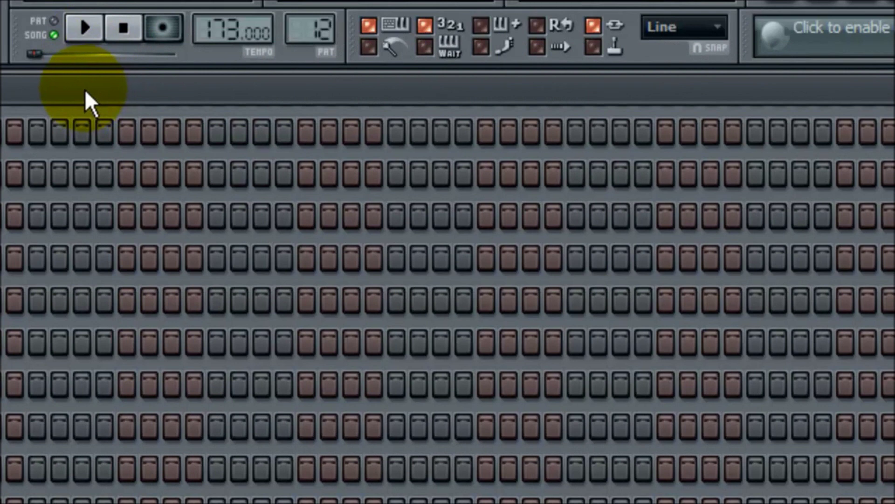
pyautogui.press('F5')
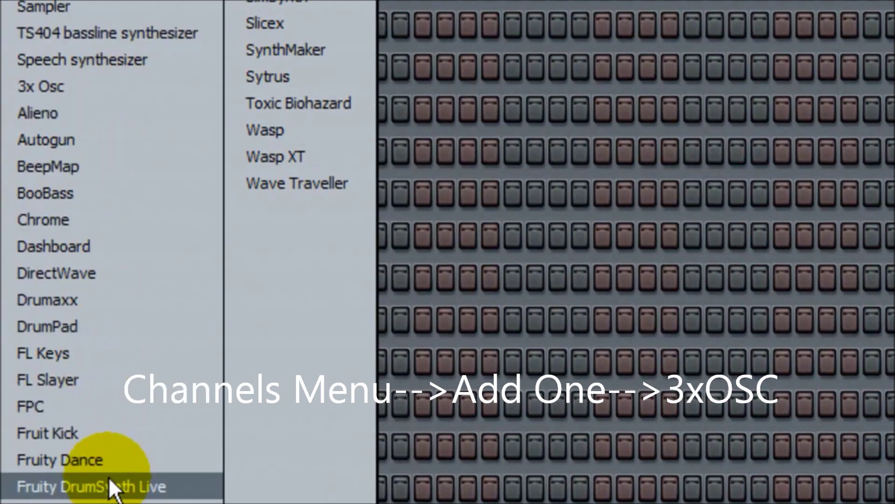
pyautogui.click(88, 88)
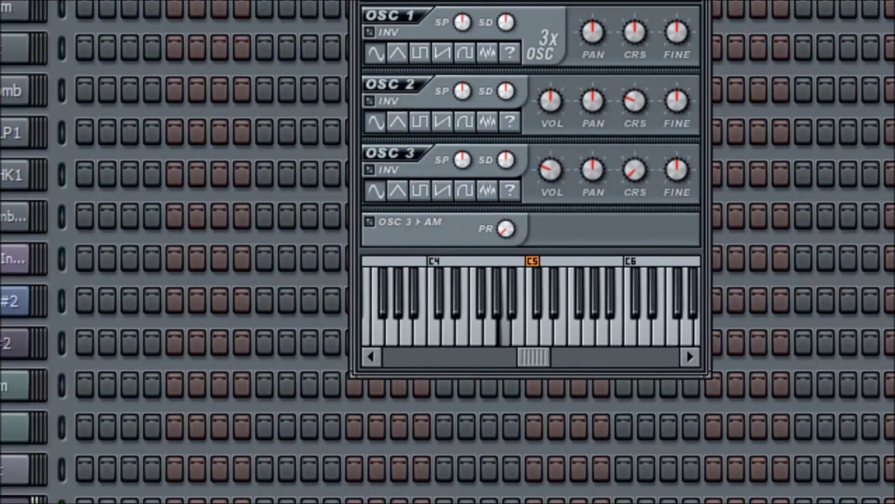
# Step: Move the 3x Osc channel window aside and adjust oscillator 2's volume to a low level
pyautogui.moveTo(461, 0); pyautogui.dragTo(264, 0)
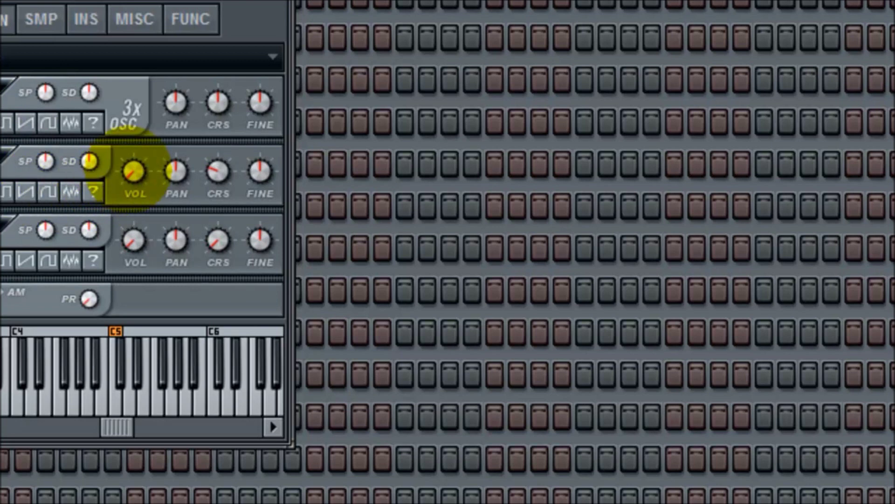
pyautogui.moveTo(130, 170); pyautogui.dragTo(140, 93)
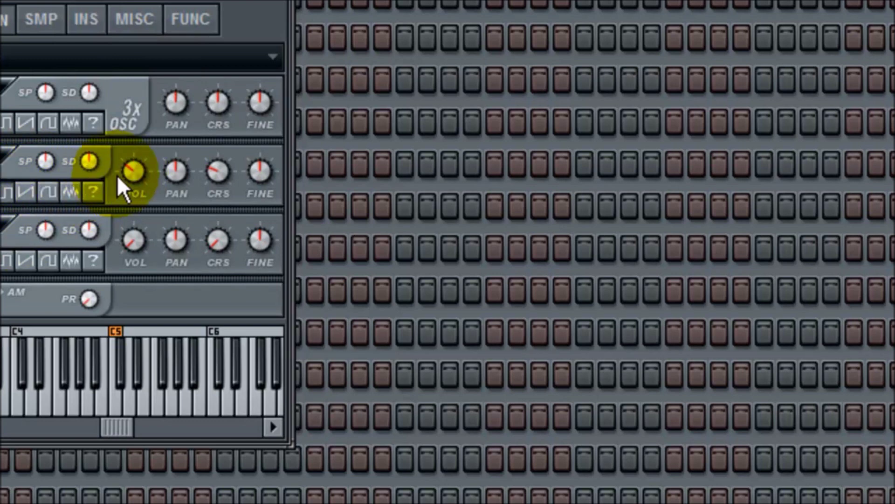
pyautogui.moveTo(133, 167); pyautogui.dragTo(117, 297)
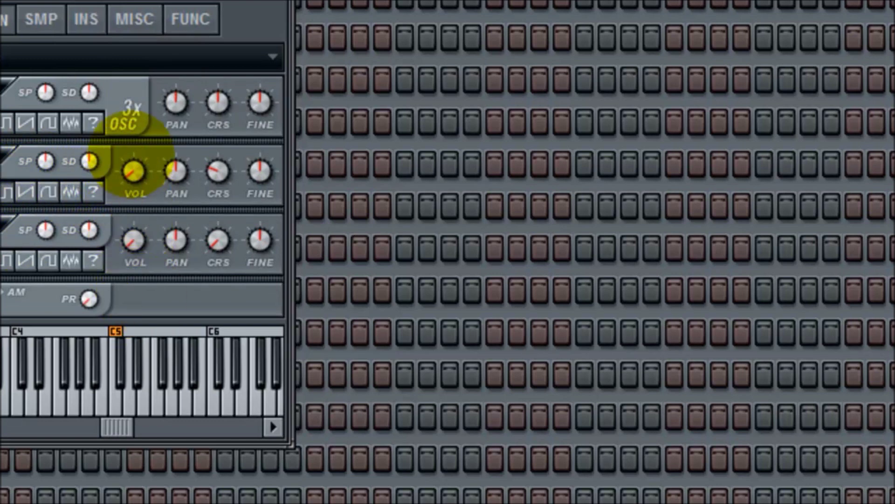
pyautogui.moveTo(133, 154); pyautogui.dragTo(124, 132)
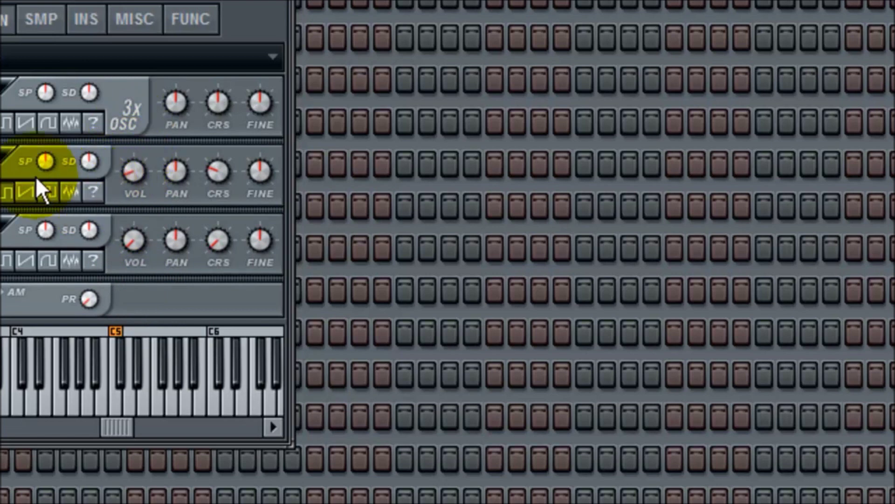
pyautogui.moveTo(133, 171); pyautogui.dragTo(130, 168)
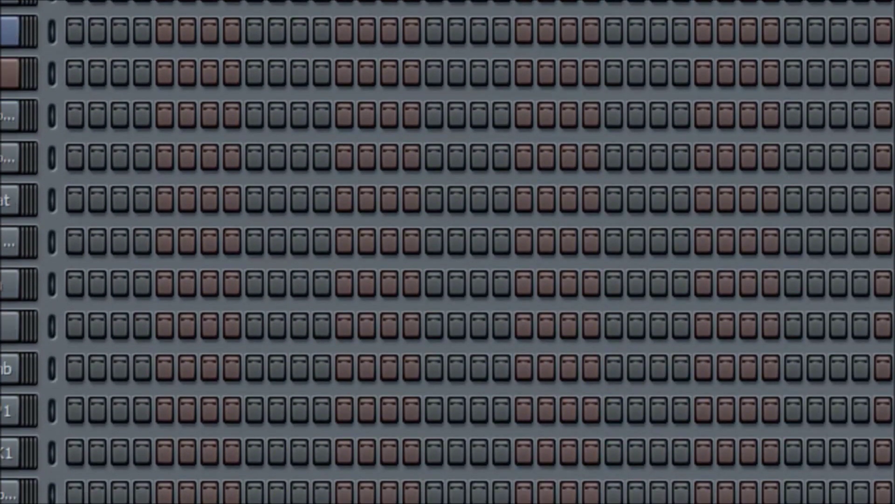
# Step: Insert a Sytrus channel from the list of available generators
pyautogui.rightClick(20, 377)
pyautogui.click(70, 503)
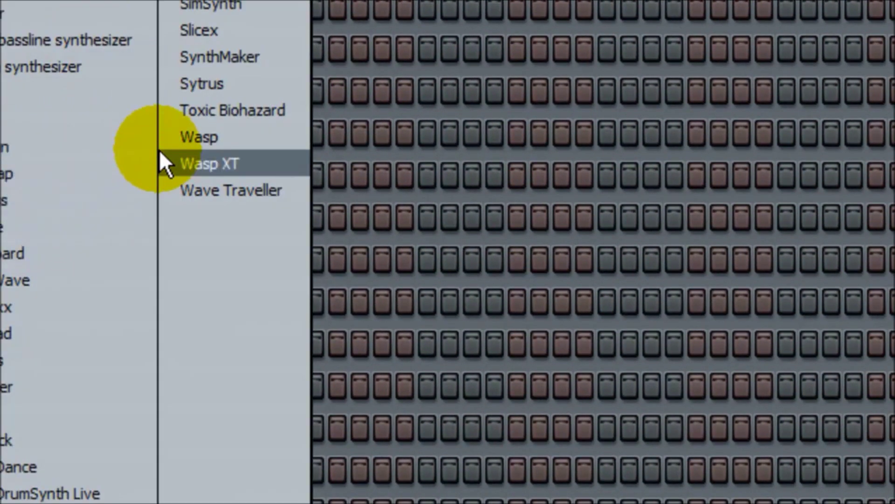
pyautogui.click(203, 89)
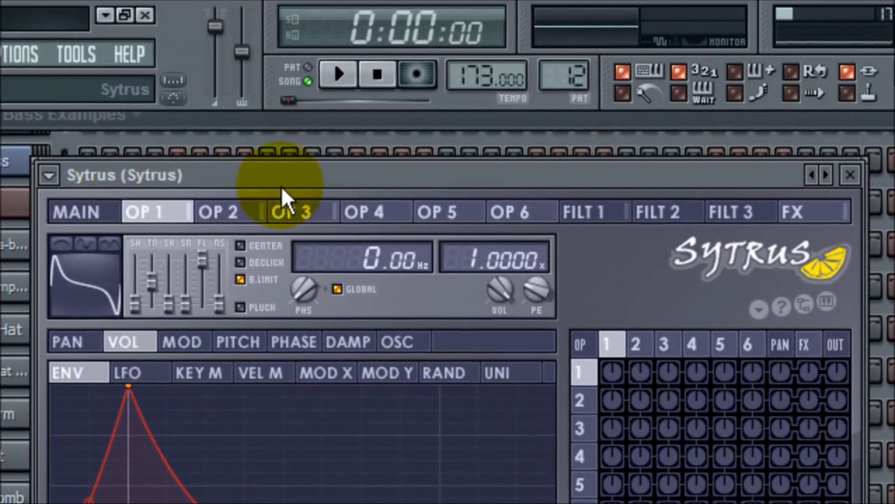
# Step: Show Sytrus's main page and load the Default preset
pyautogui.click(114, 210)
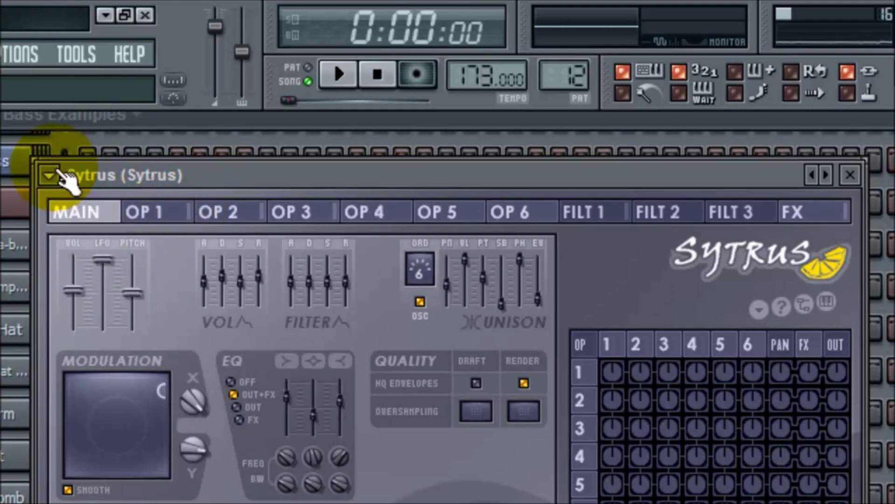
pyautogui.click(49, 175)
pyautogui.moveTo(66, 239)
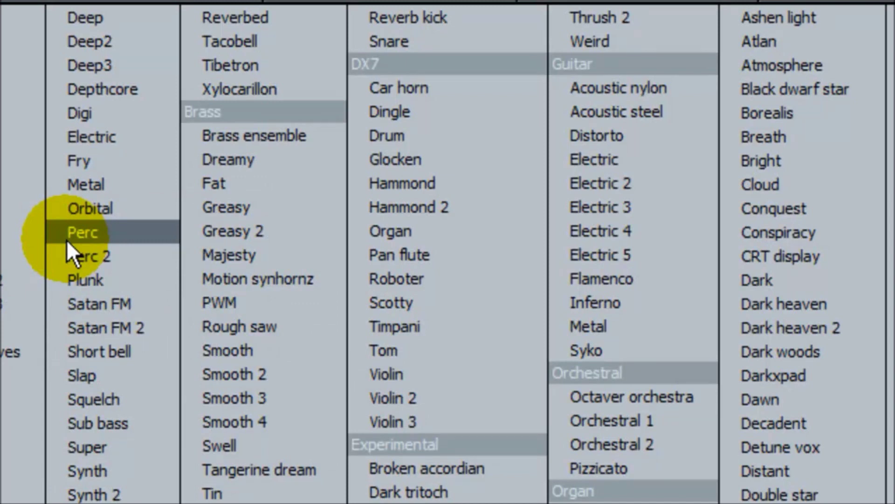
pyautogui.click(66, 240)
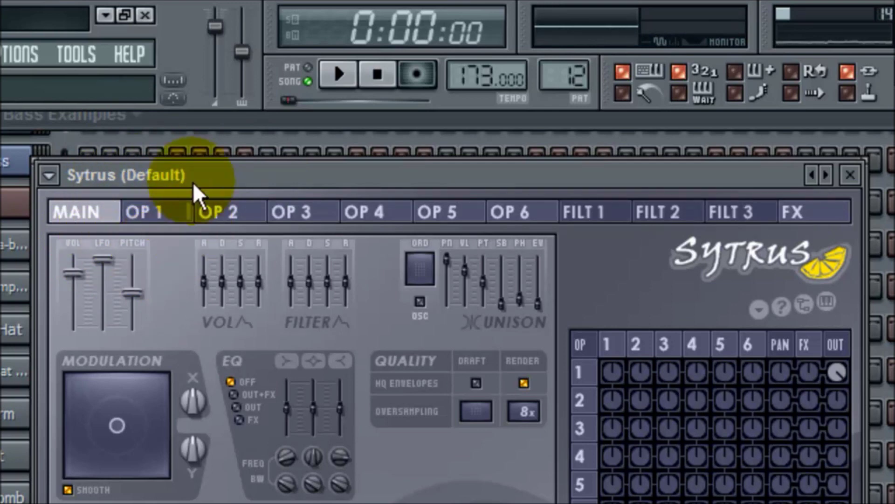
# Step: Show operator 1 in Sytrus and play low notes to audition its sine wave
pyautogui.click(177, 214)
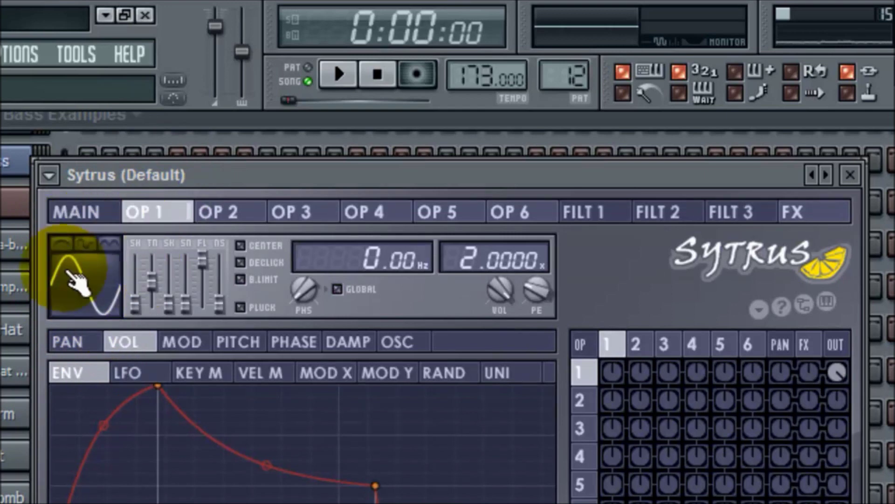
pyautogui.press('z')
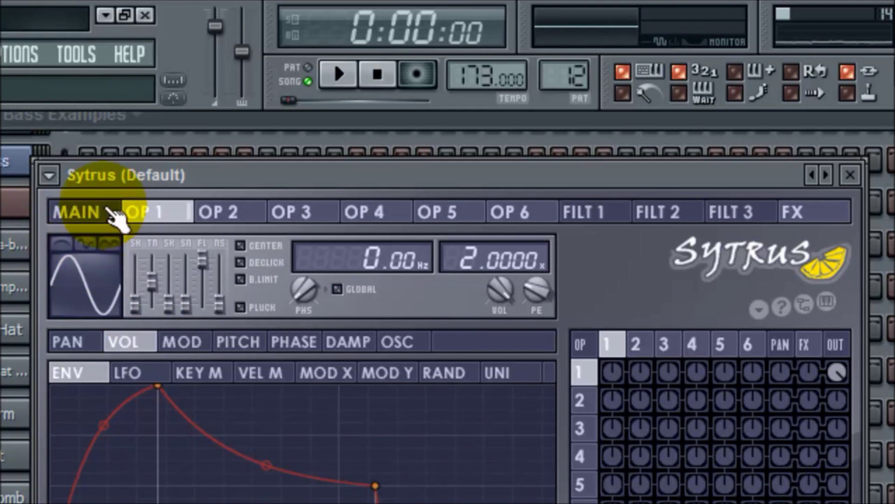
pyautogui.press('z')
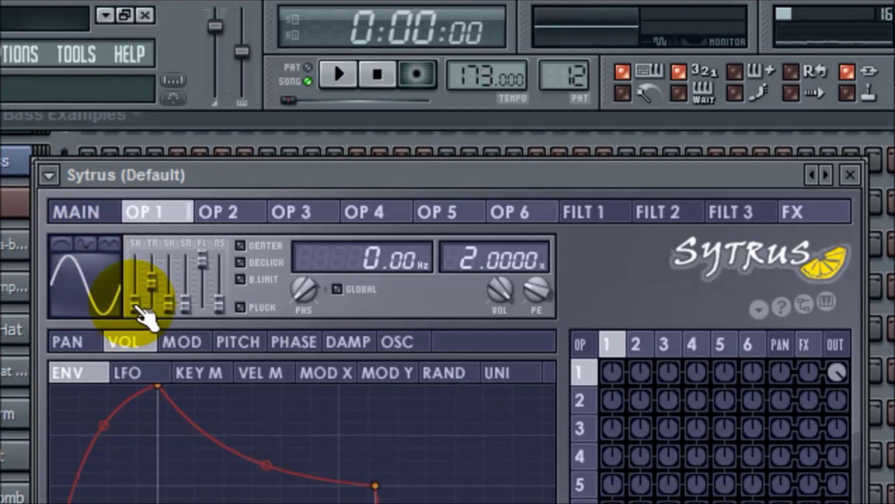
pyautogui.press('z')
# Step: Adjust the shape, tension and skew of Sytrus operator 1's waveform while auditioning the sound
pyautogui.moveTo(133, 302); pyautogui.dragTo(149, 103)
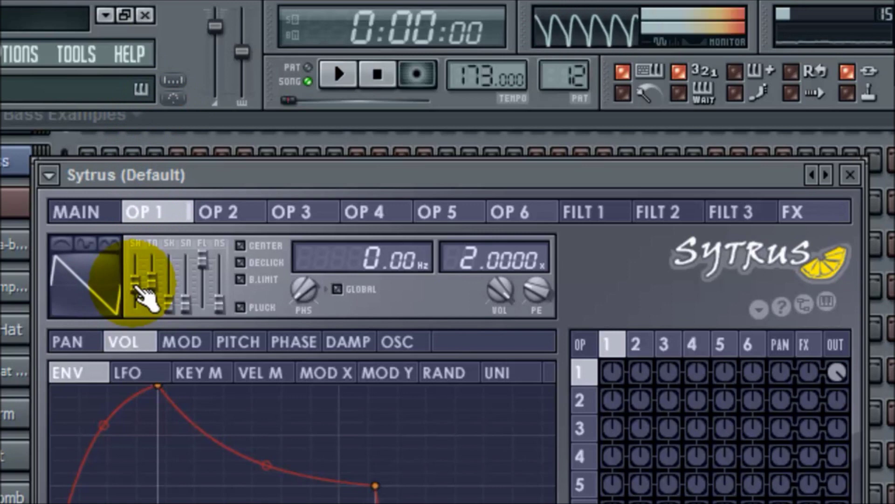
pyautogui.moveTo(137, 279); pyautogui.dragTo(125, 371)
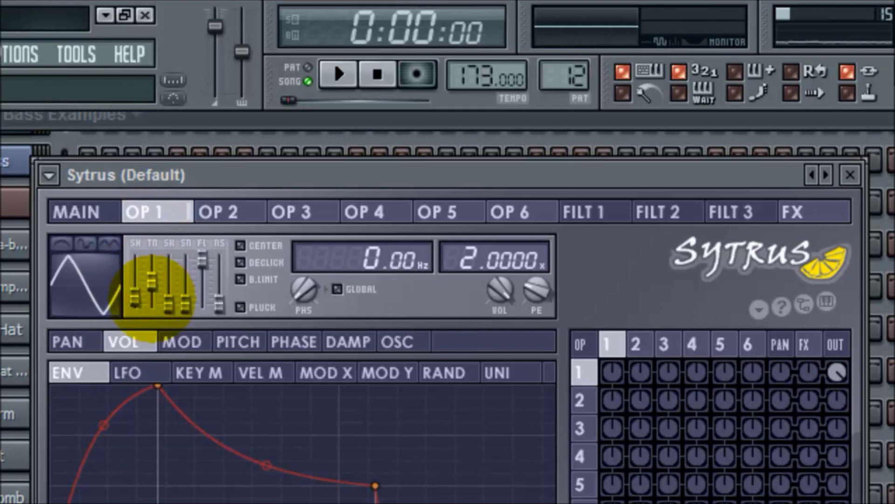
pyautogui.moveTo(152, 299); pyautogui.dragTo(158, 264)
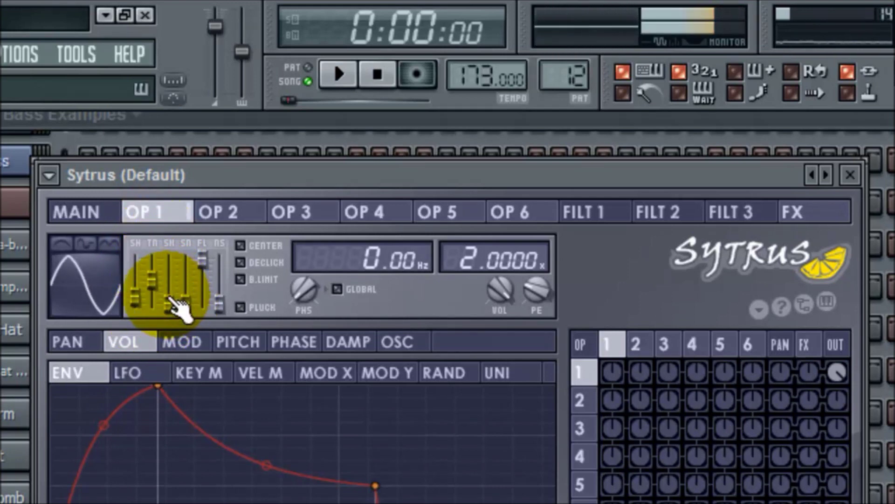
pyautogui.moveTo(168, 295); pyautogui.dragTo(177, 235)
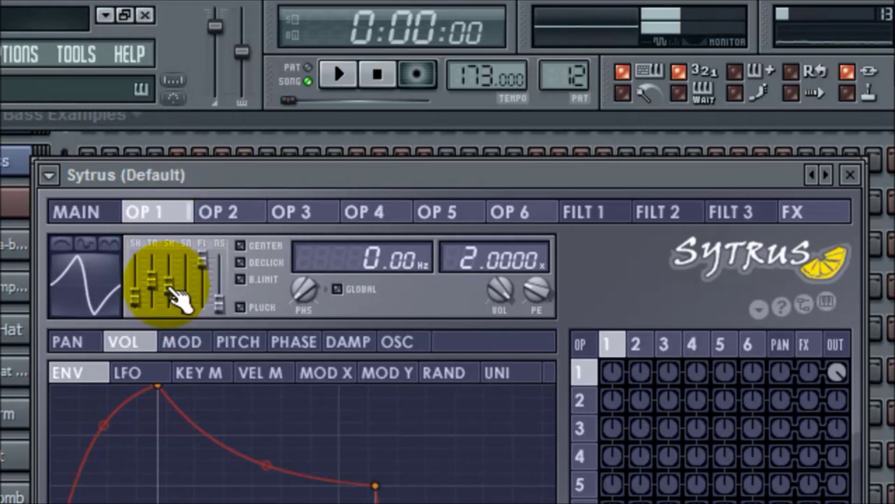
pyautogui.moveTo(169, 286)
pyautogui.mouseDown()
pyautogui.moveTo(168, 229)
pyautogui.moveTo(167, 315)
pyautogui.moveTo(167, 299)
pyautogui.mouseUp()
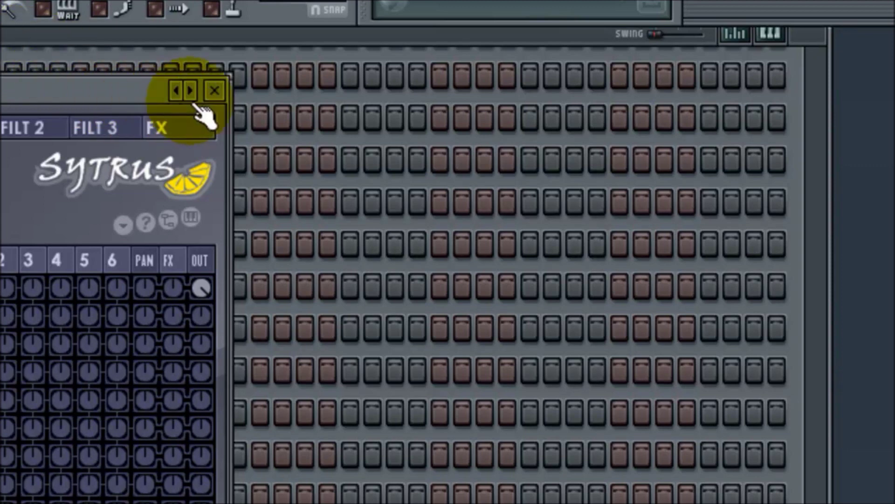
# Step: Close the Sytrus window, open the sub bass channel's settings and stop the song playback
pyautogui.click(216, 90)
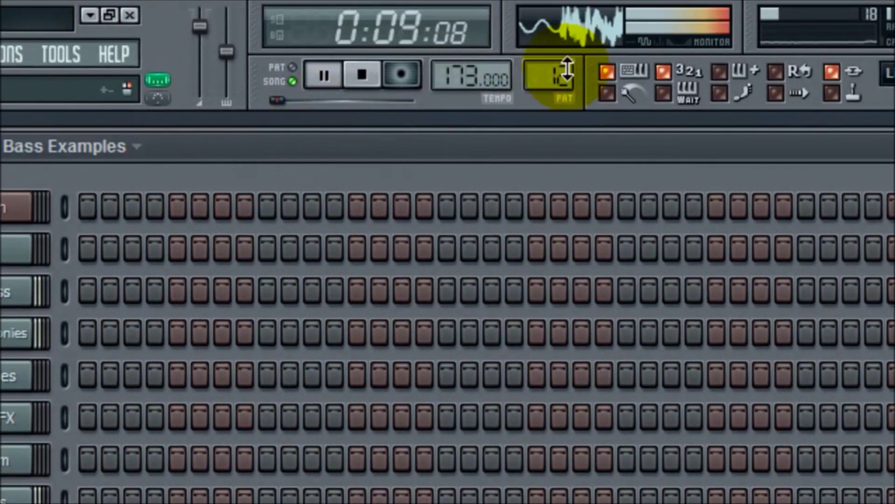
pyautogui.moveTo(550, 77); pyautogui.dragTo(539, 156)
pyautogui.click(16, 292)
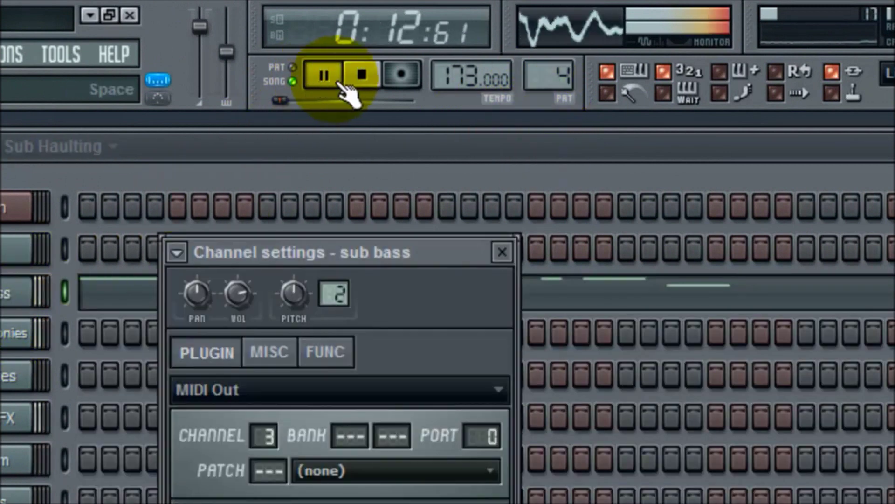
pyautogui.click(362, 75)
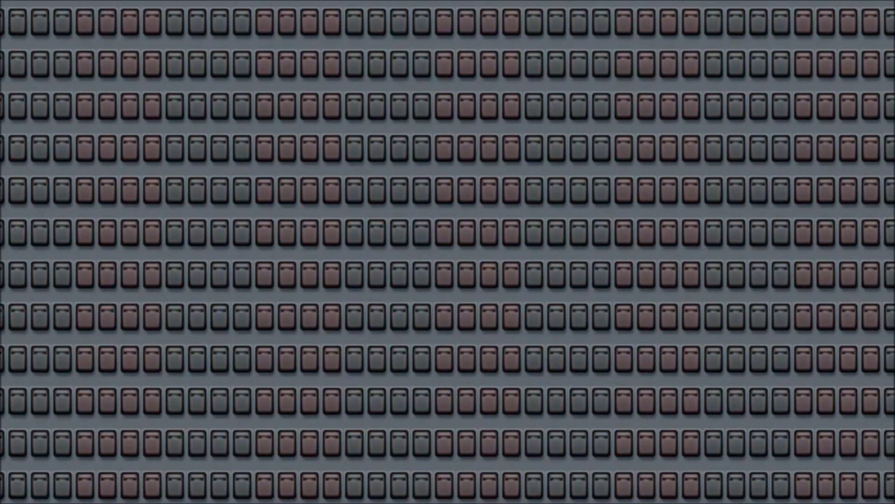
# Step: Switch to Reason and examine the Subtractor synthesizer's settings in the rack
pyautogui.click(228, 496)
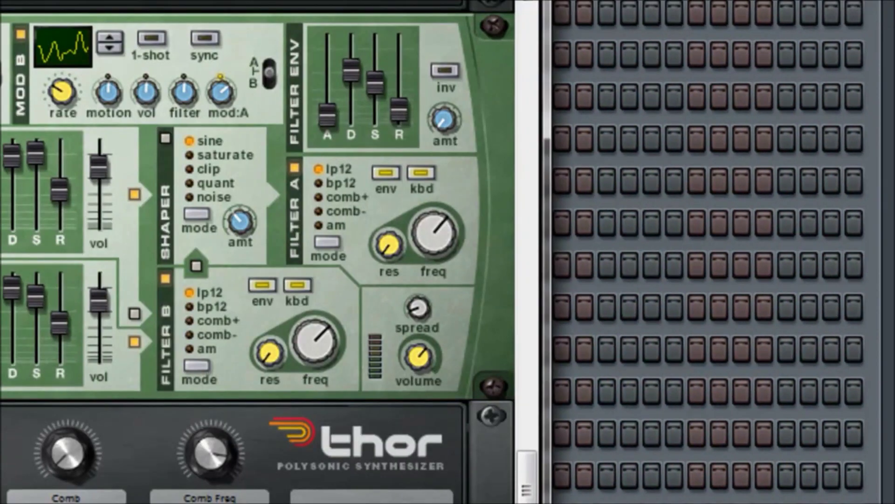
pyautogui.click(879, 3)
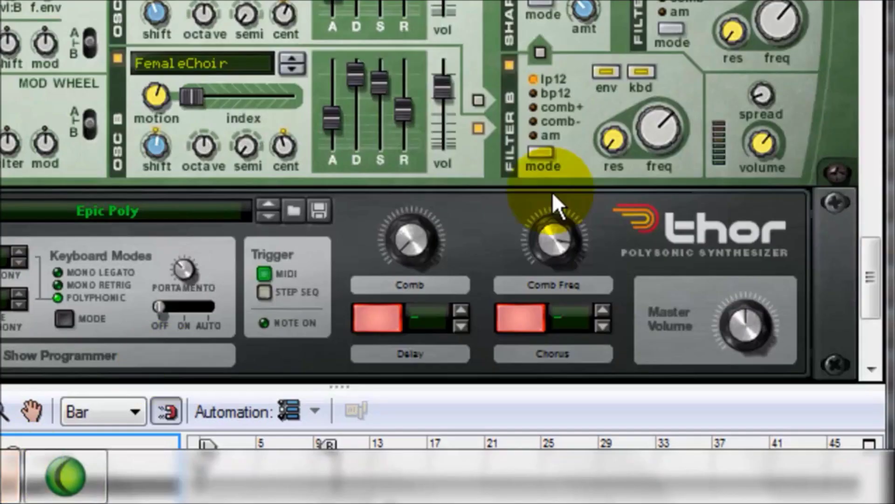
pyautogui.moveTo(871, 255); pyautogui.dragTo(871, 2)
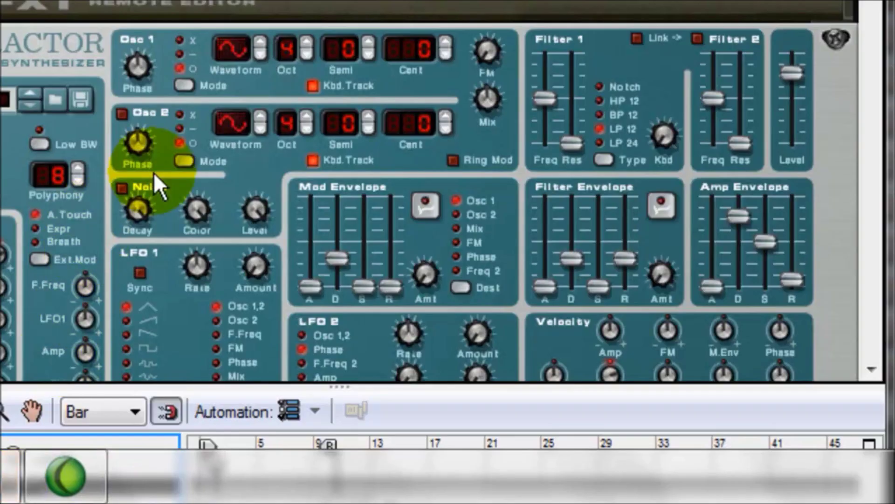
pyautogui.moveTo(873, 287); pyautogui.dragTo(873, 323)
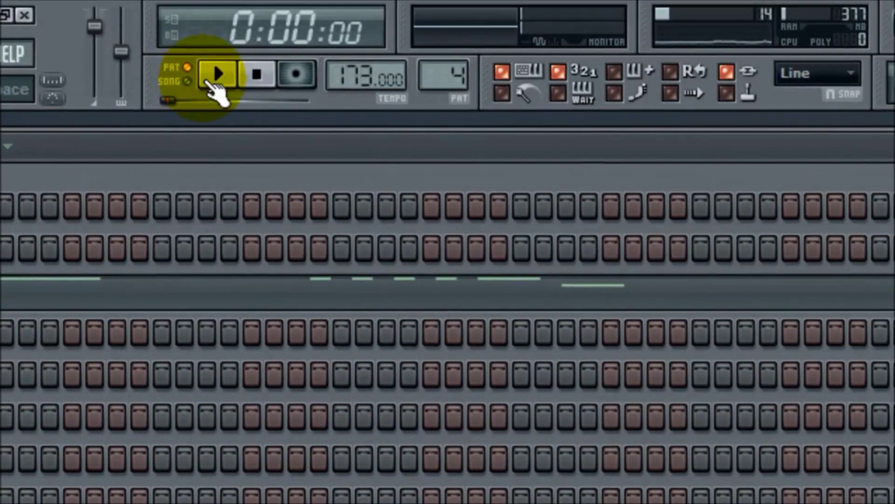
# Step: Play the sub bass in pattern 4, change to pattern 3 to hear it, and stop playback
pyautogui.click(209, 81)
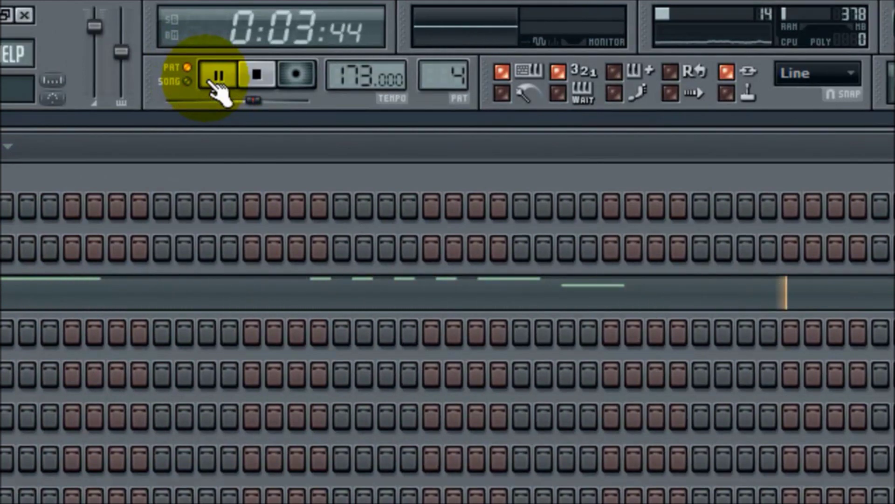
pyautogui.scroll(-1, 449, 83)
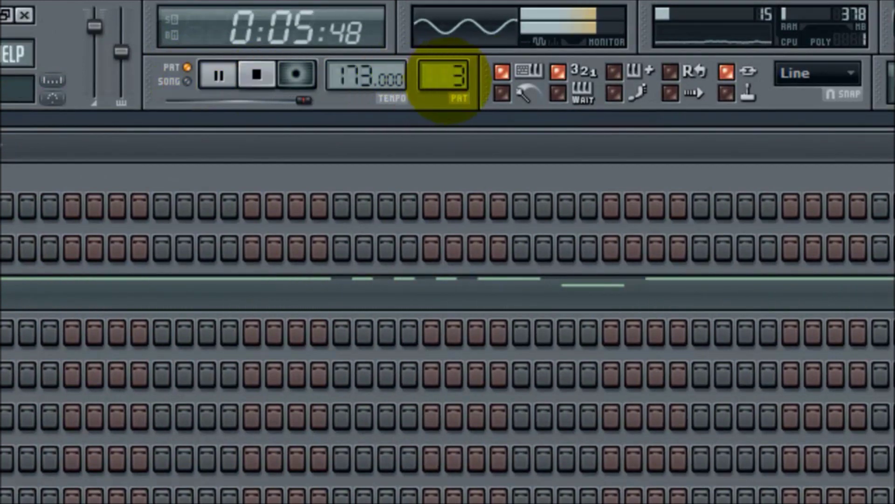
pyautogui.click(259, 77)
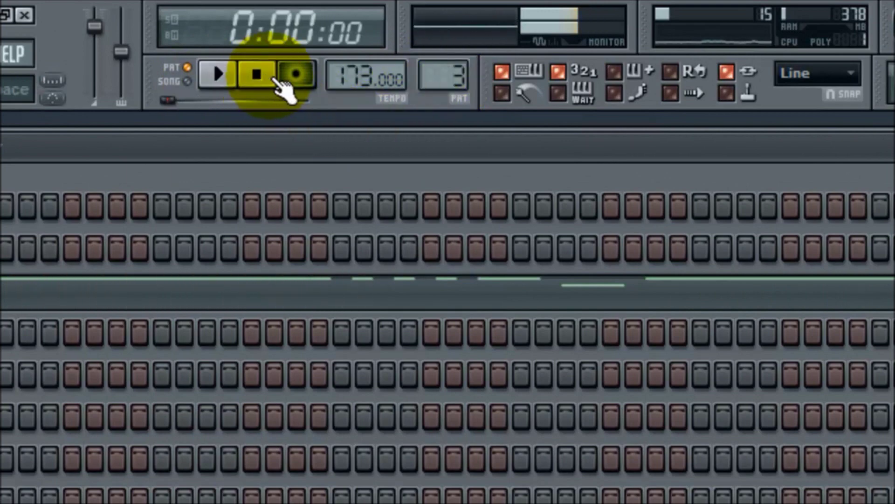
# Step: Show the playlist with its later bars, stop the playback of pattern 3 and switch to song mode
pyautogui.click(893, 80)
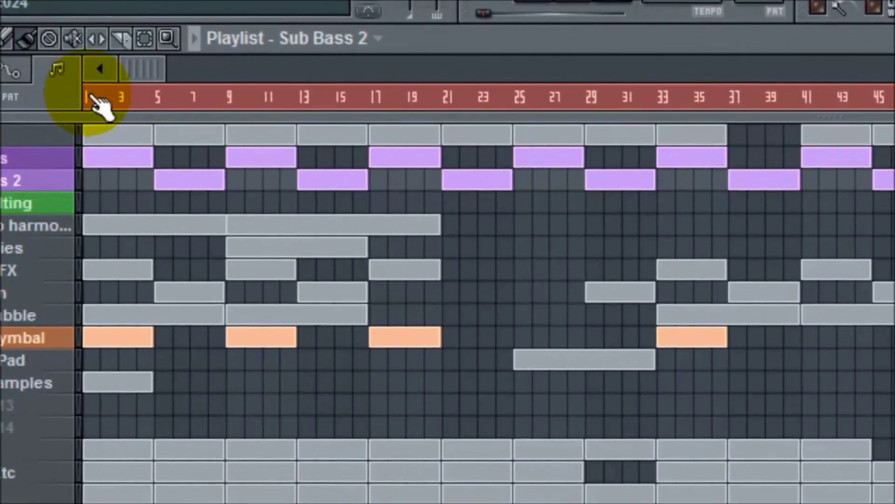
pyautogui.moveTo(93, 96); pyautogui.dragTo(229, 104)
pyautogui.click(543, 2)
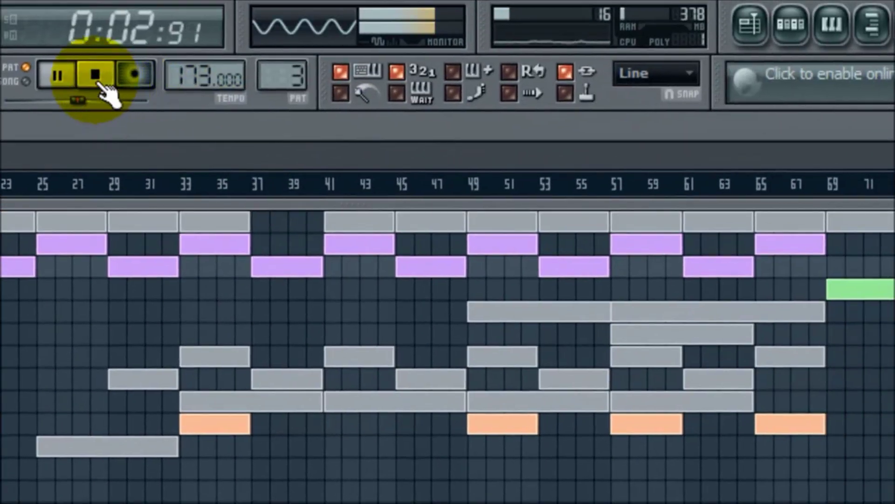
pyautogui.click(95, 75)
pyautogui.click(26, 81)
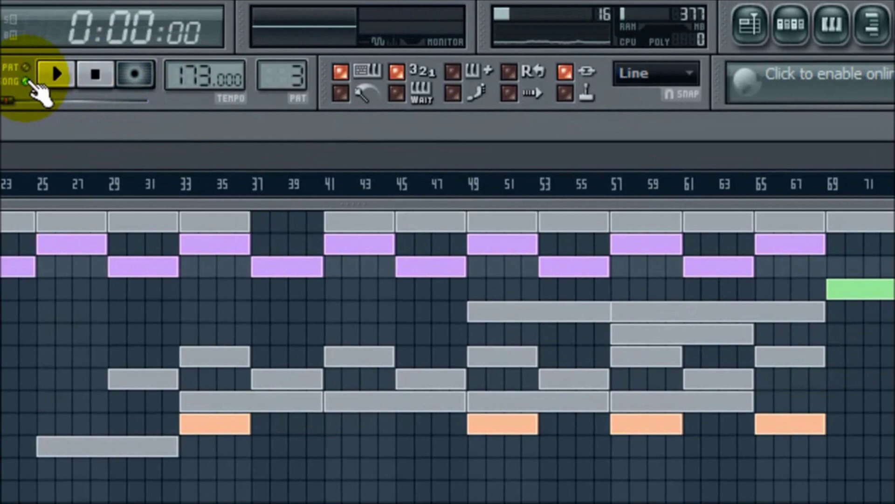
# Step: Start playing the song, close the playlist and solo the sub bass channel
pyautogui.click(56, 74)
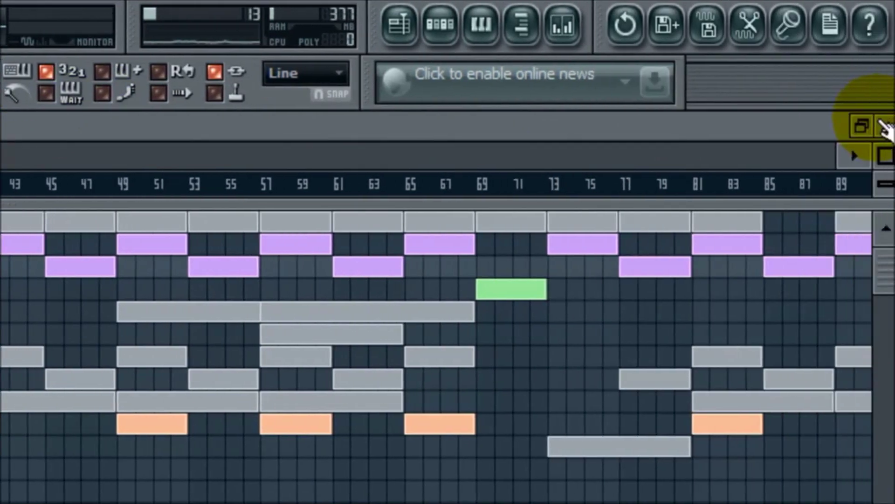
pyautogui.click(886, 124)
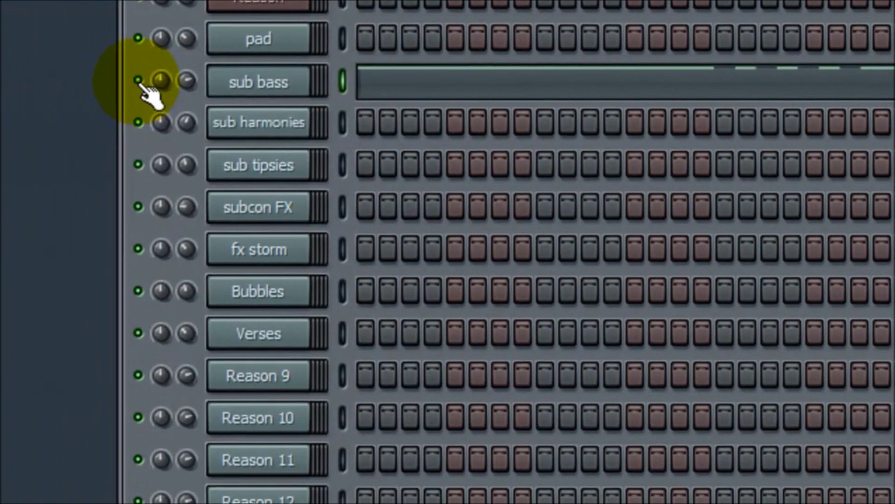
pyautogui.rightClick(141, 84)
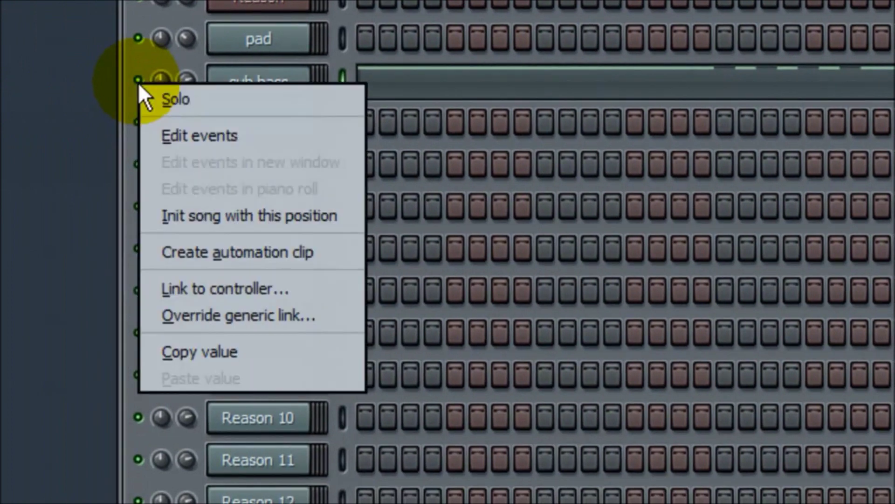
pyautogui.click(190, 96)
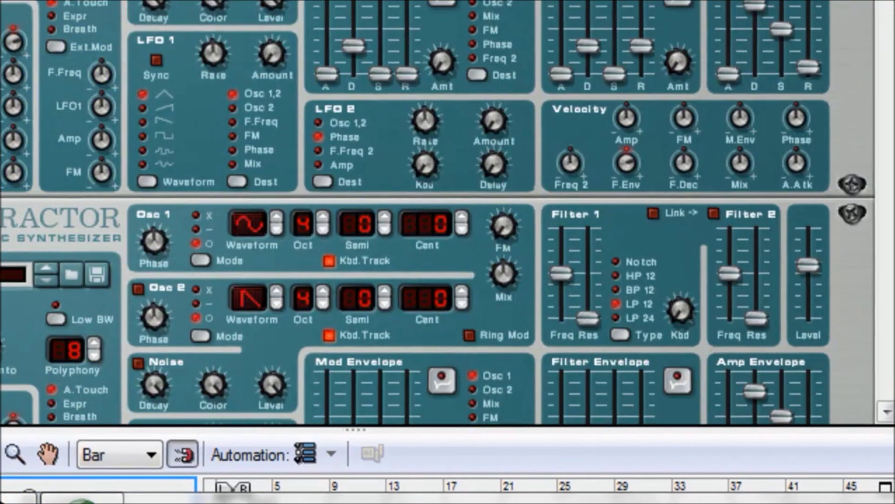
# Step: Initialize the patch of the first Subtractor in the Reason rack
pyautogui.click(251, 280)
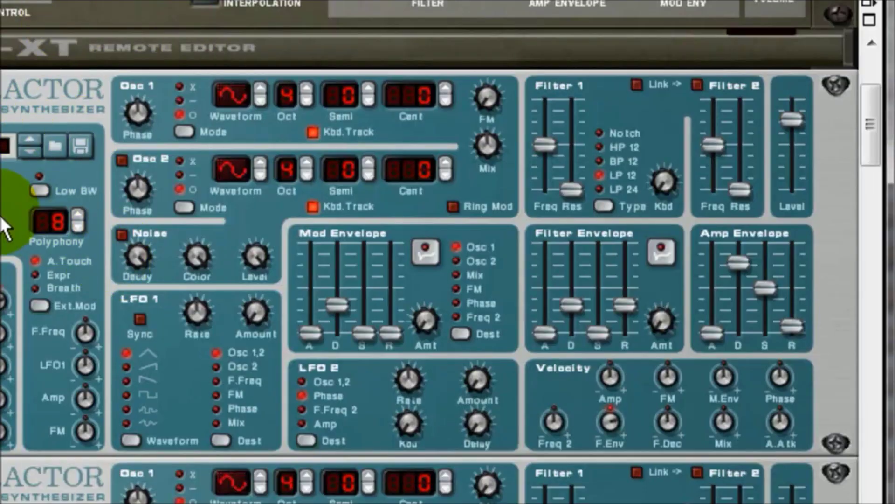
pyautogui.rightClick(2, 106)
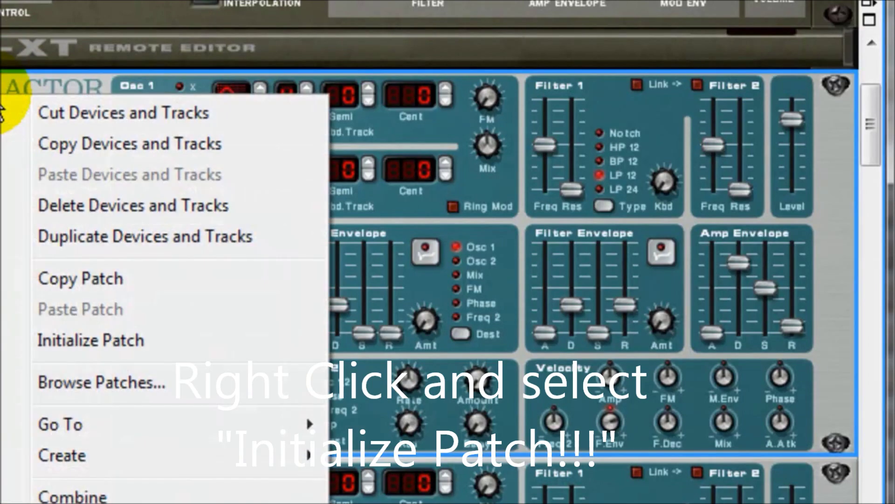
pyautogui.click(74, 343)
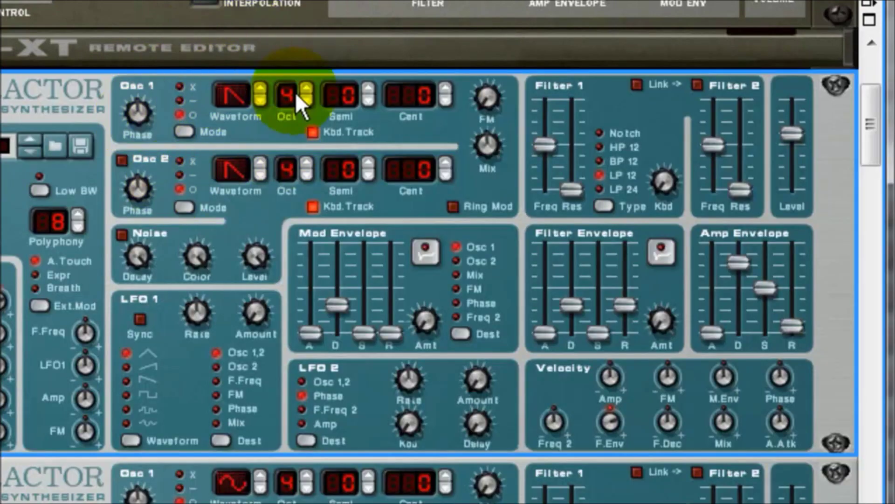
# Step: Change the Subtractor's Osc 1 waveform to a sine wave
pyautogui.click(261, 84)
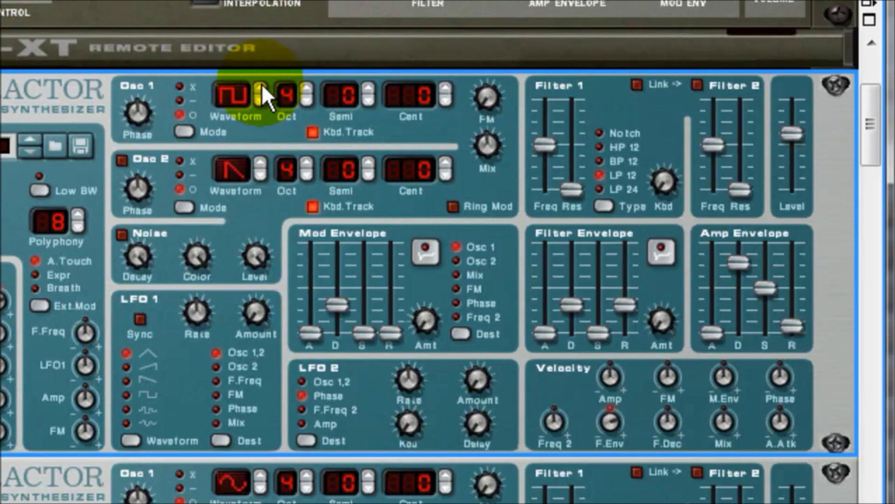
pyautogui.click(262, 84)
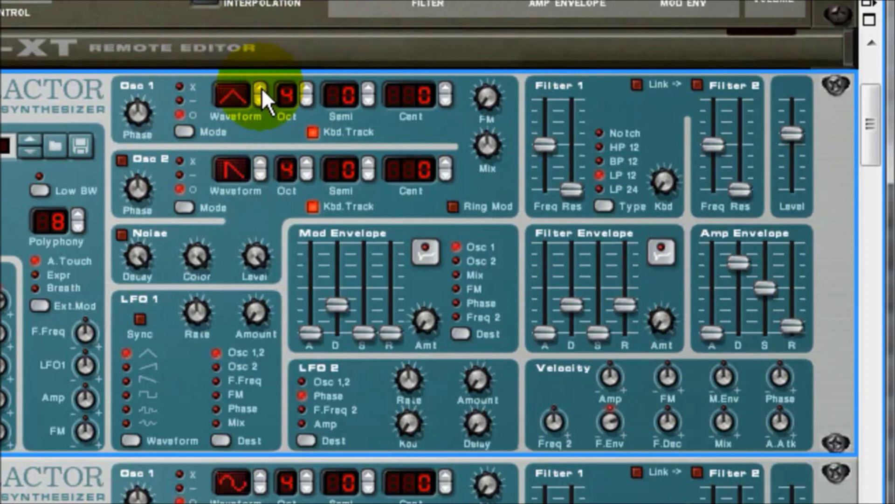
pyautogui.click(261, 87)
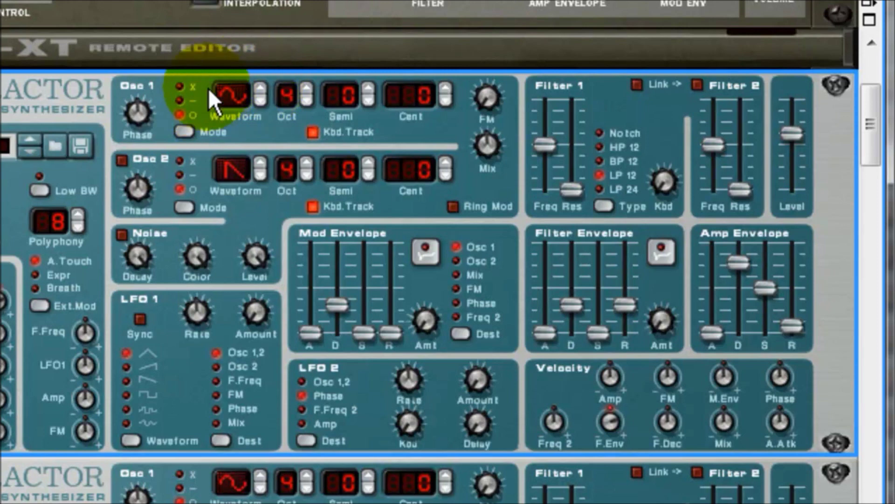
pyautogui.click(256, 89)
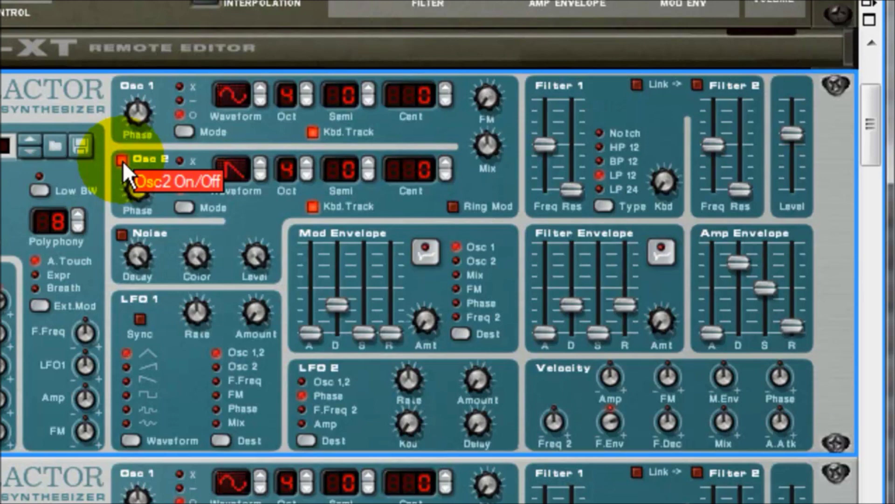
# Step: With Osc 2 of the Subtractor switched on, change its waveform to a sine wave
pyautogui.click(262, 163)
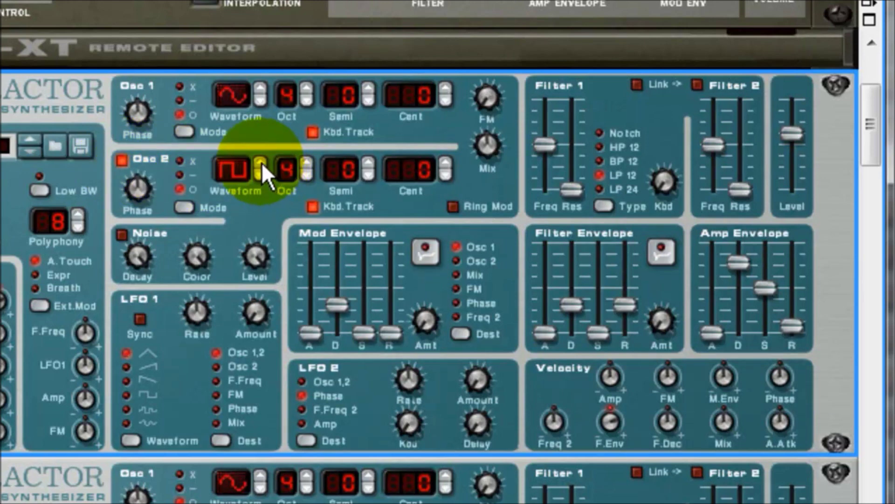
pyautogui.click(261, 164)
pyautogui.click(262, 163)
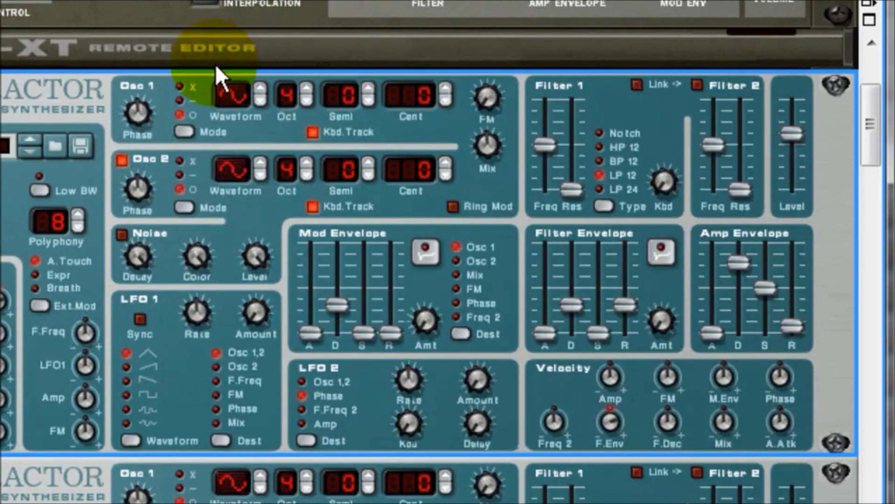
# Step: Set the first Subtractor's Osc 1 waveform to number 9 and its Osc 2 waveform to number 14
pyautogui.scroll(-3, 233, 46)
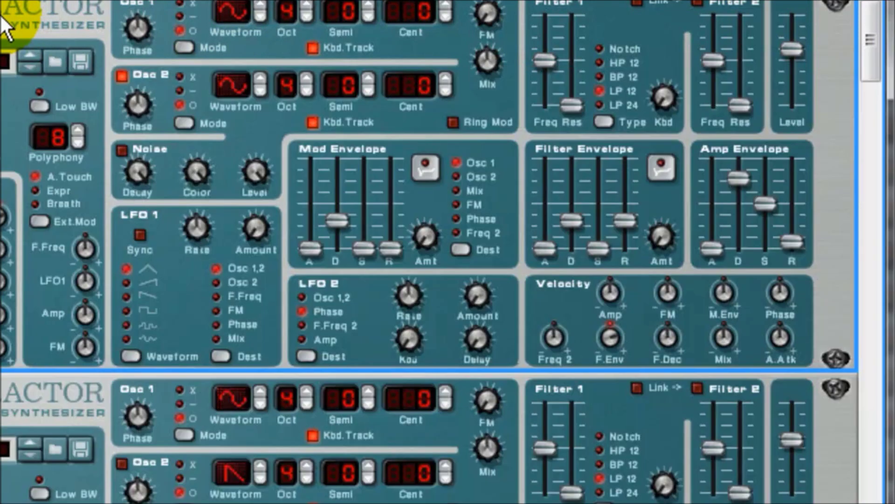
pyautogui.rightClick(5, 21)
pyautogui.click(229, 8)
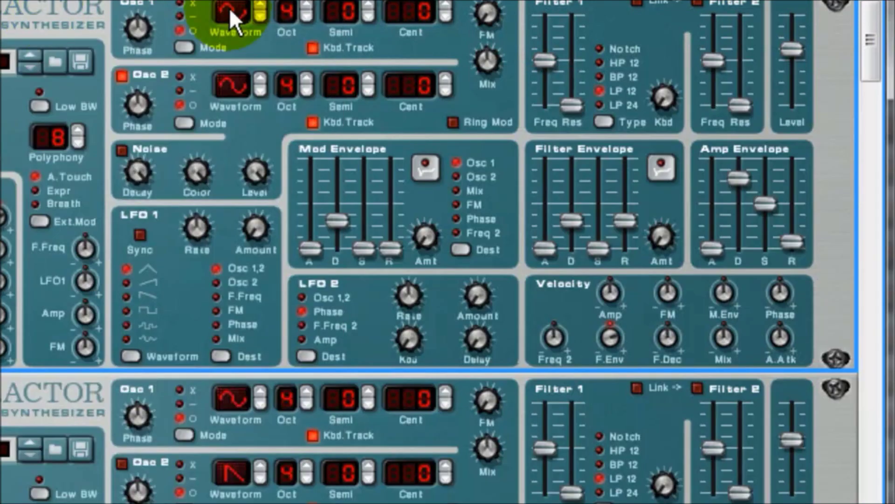
pyautogui.click(261, 6)
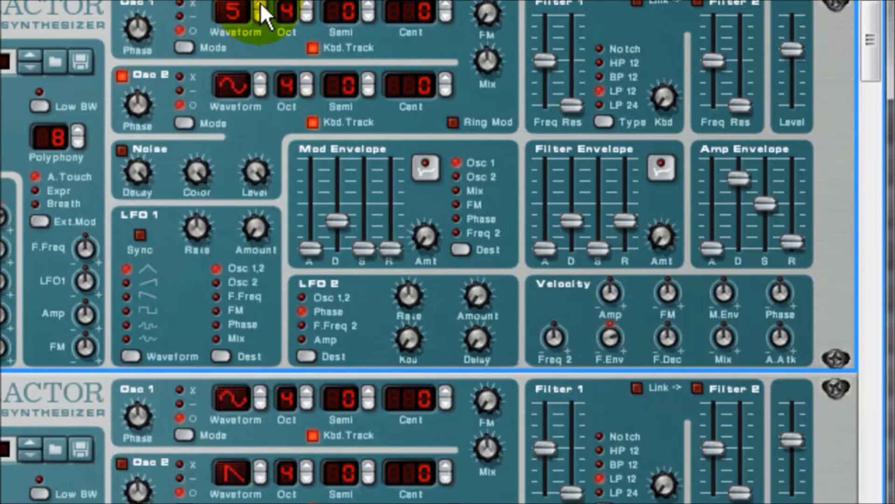
pyautogui.click(261, 6)
pyautogui.click(261, 5)
pyautogui.click(261, 5)
pyautogui.click(260, 3)
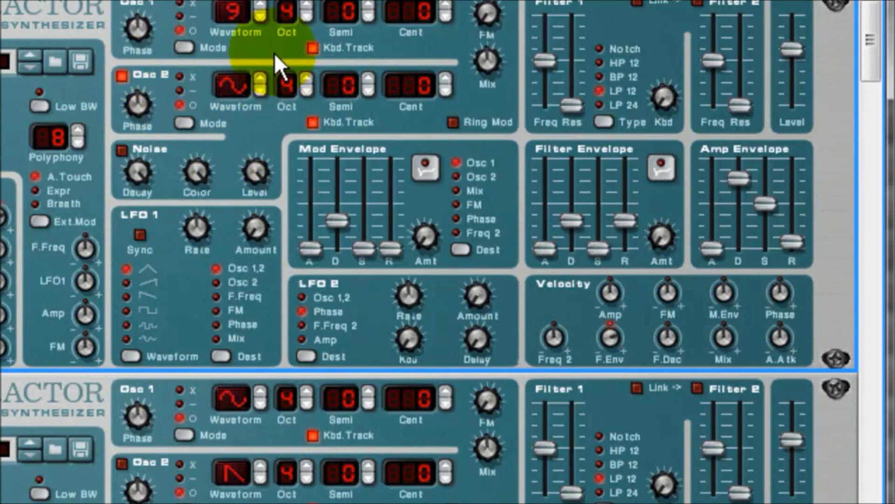
pyautogui.moveTo(263, 76); pyautogui.dragTo(263, 76)
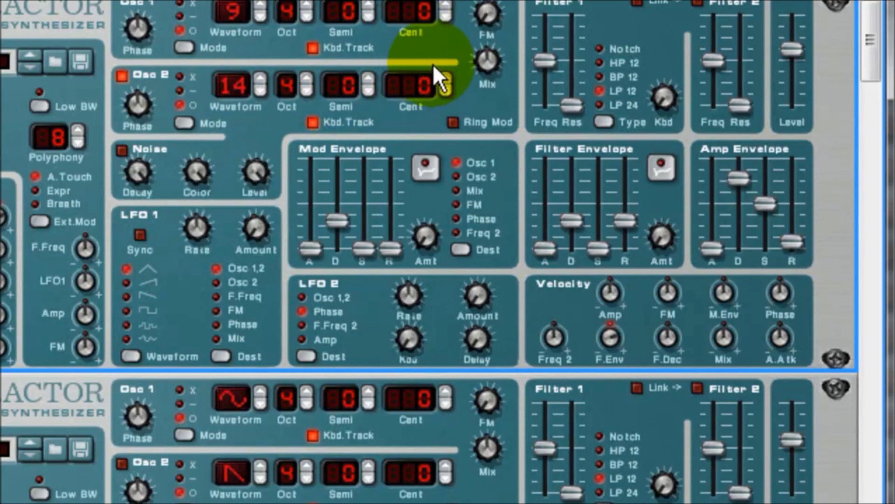
# Step: Try detuning Osc 2 of the Subtractor by 4 semitones and 8 cents
pyautogui.click(445, 81)
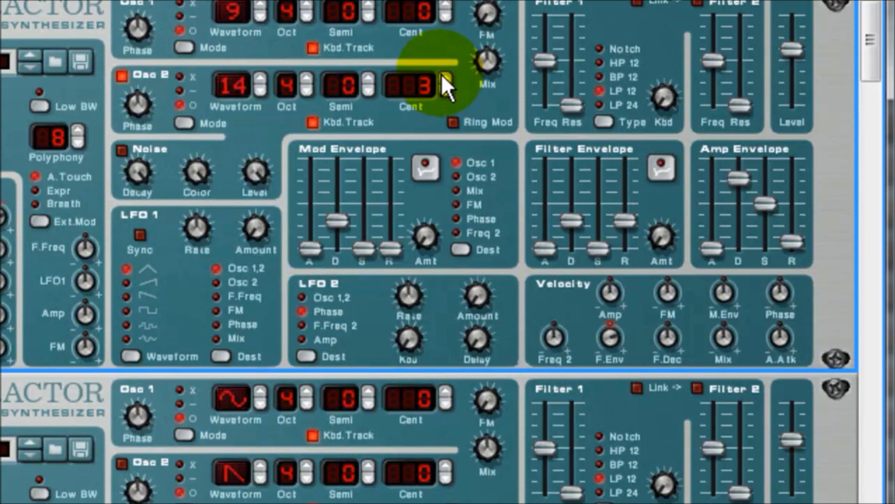
pyautogui.click(443, 79)
pyautogui.click(444, 79)
pyautogui.click(370, 79)
pyautogui.click(370, 79)
pyautogui.click(370, 79)
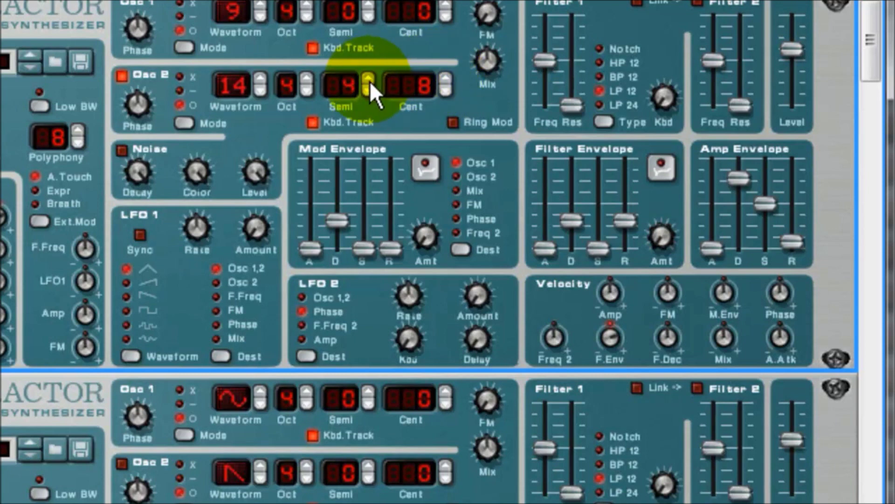
# Step: Reset the semitone and cent tuning of the Subtractor's Osc 2 to 0
pyautogui.click(369, 82)
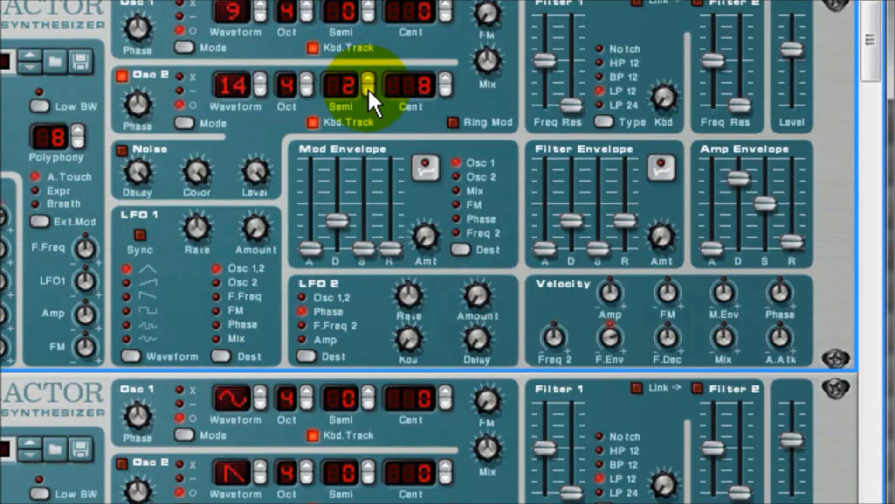
pyautogui.click(368, 90)
pyautogui.click(369, 90)
pyautogui.click(444, 91)
pyautogui.click(444, 91)
pyautogui.click(446, 92)
pyautogui.click(446, 91)
pyautogui.click(446, 92)
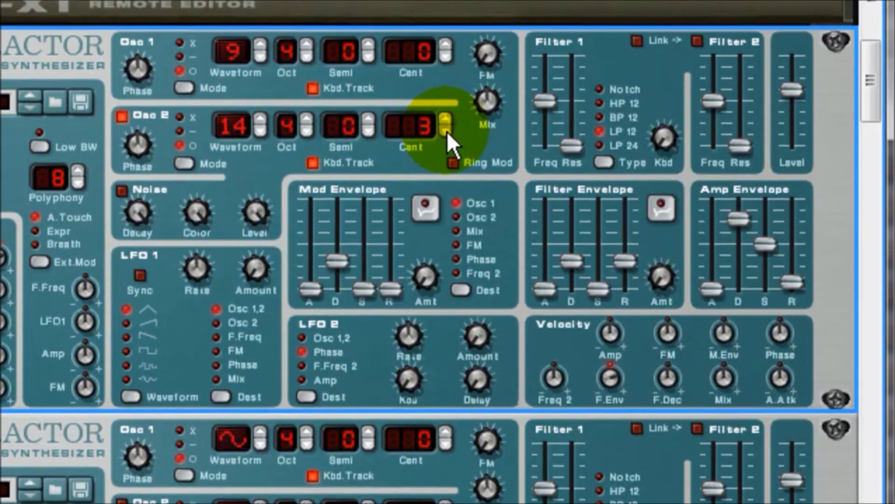
pyautogui.click(446, 131)
pyautogui.click(446, 131)
pyautogui.click(447, 131)
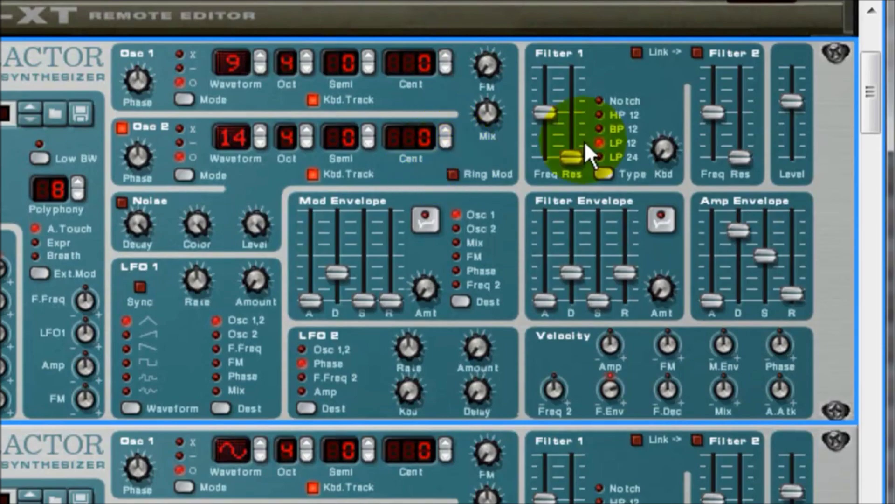
# Step: Switch to FL Studio, toggle the channel's solo state and mute the Voice Tag track in the mixer
pyautogui.moveTo(864, 90); pyautogui.dragTo(880, 413)
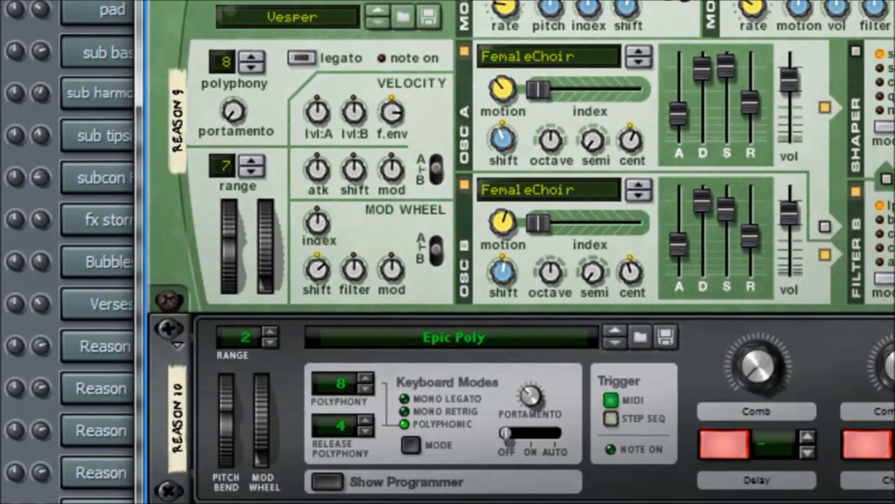
pyautogui.rightClick(41, 172)
pyautogui.click(72, 187)
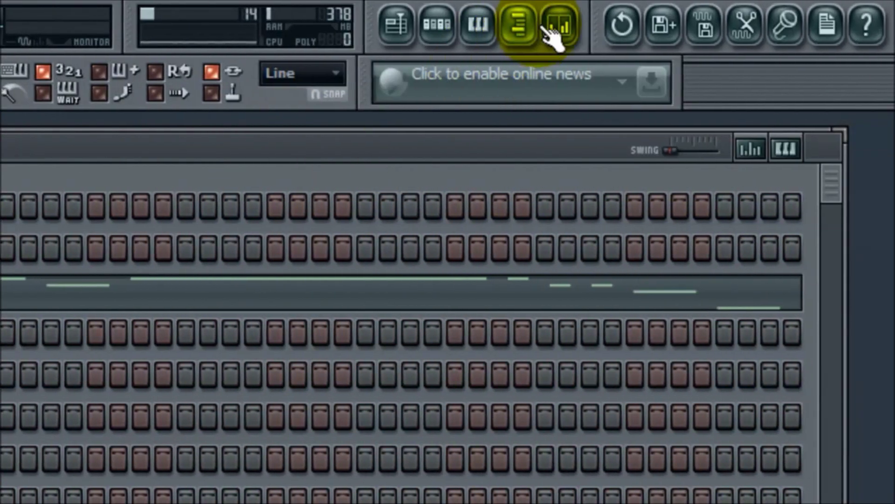
pyautogui.click(544, 28)
pyautogui.click(17, 444)
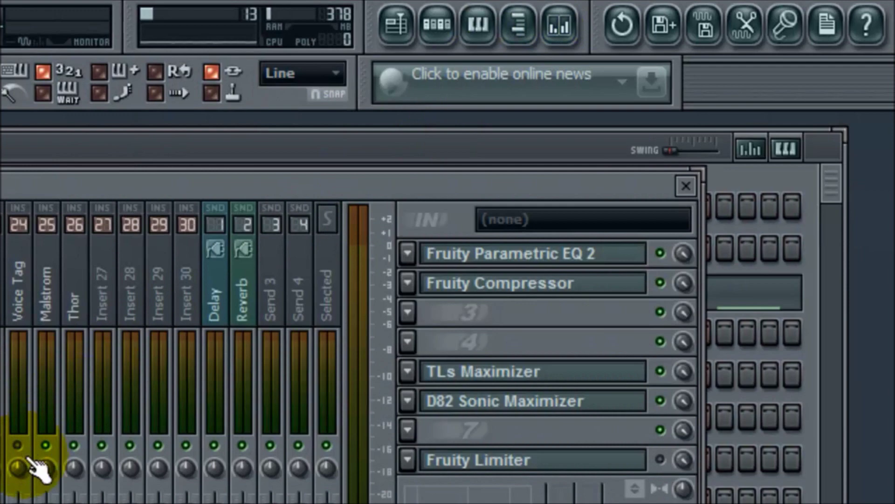
pyautogui.press('F9')
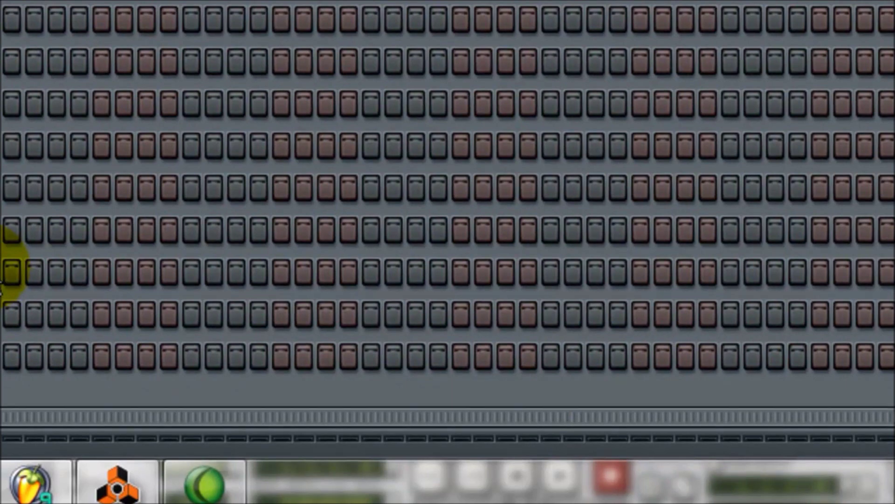
# Step: Switch to Reason and initialize the patch of the Malström named Reason 9
pyautogui.click(118, 483)
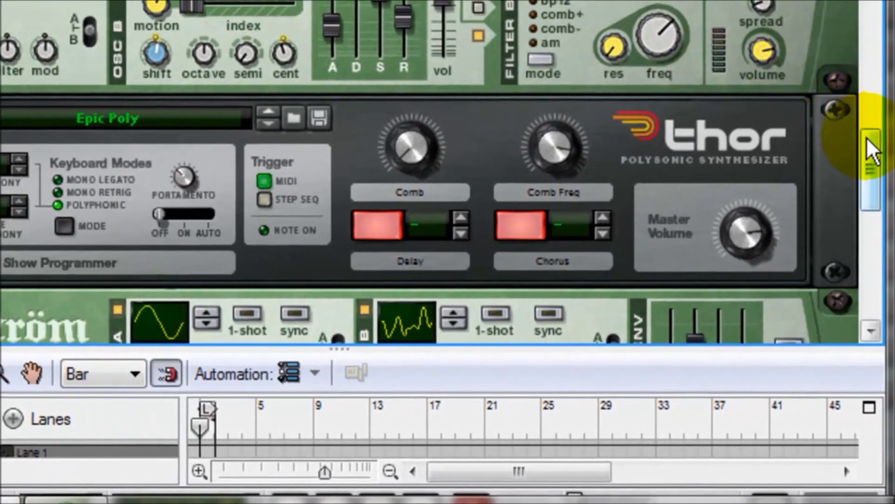
pyautogui.moveTo(868, 139); pyautogui.dragTo(868, 110)
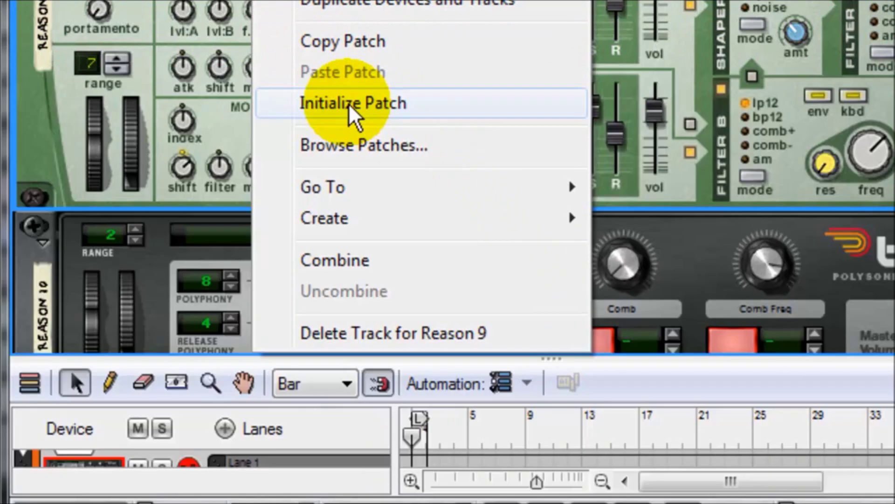
pyautogui.click(350, 100)
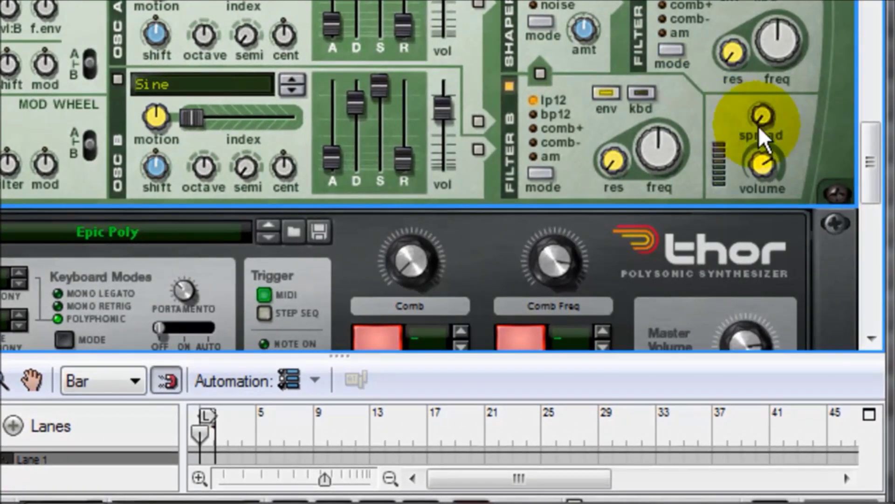
# Step: Initialize the patch of the Malström 1 device further down the rack
pyautogui.moveTo(863, 143); pyautogui.dragTo(875, 221)
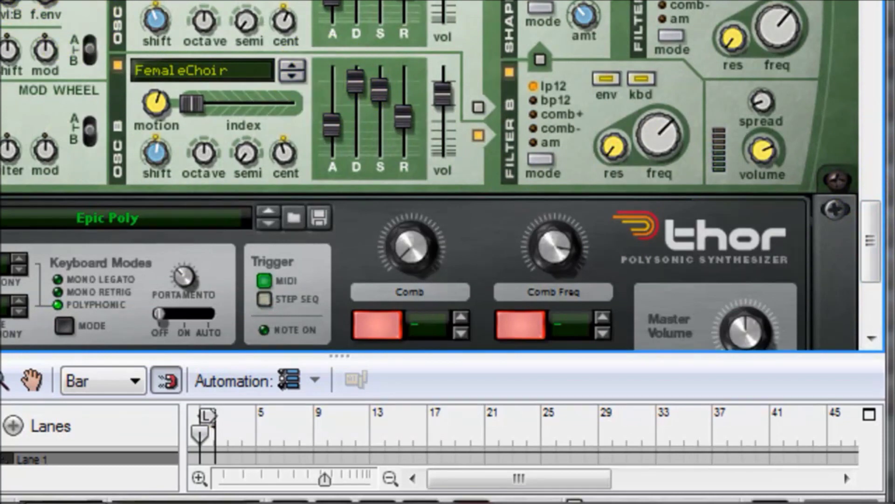
pyautogui.rightClick(41, 2)
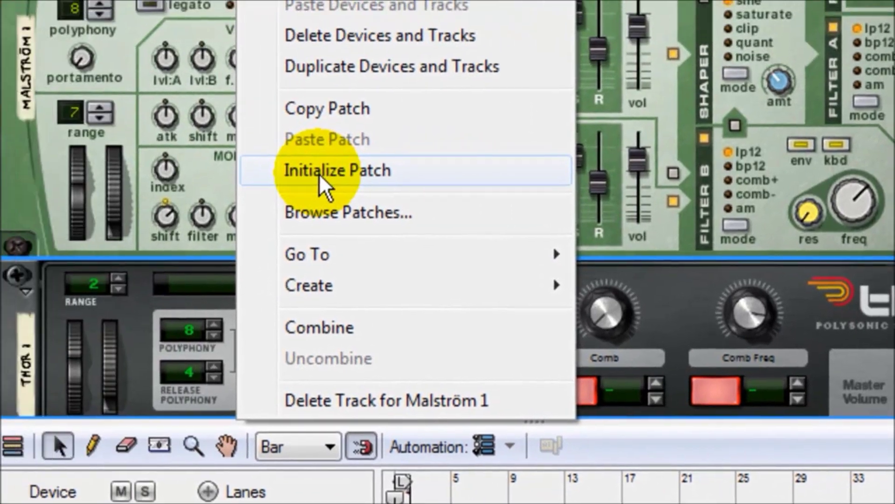
pyautogui.click(324, 186)
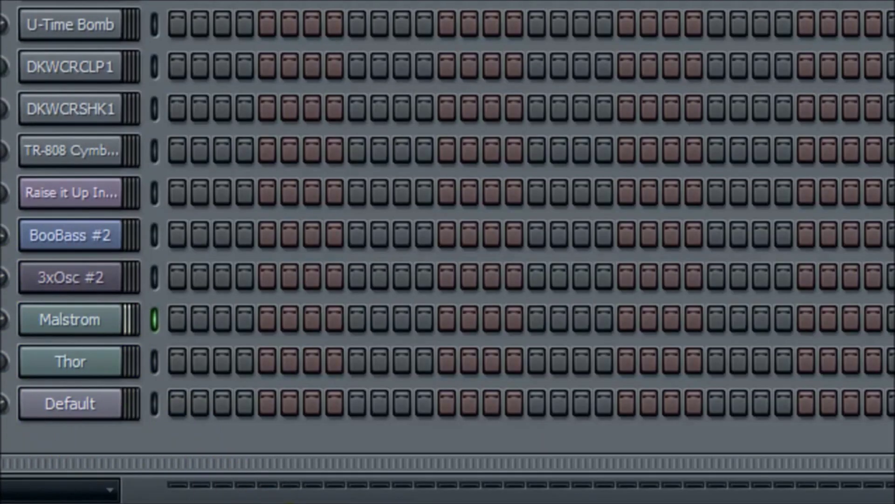
# Step: Switch to Reason and change the Malström's Mod B waveform from sine to square
pyautogui.click(294, 503)
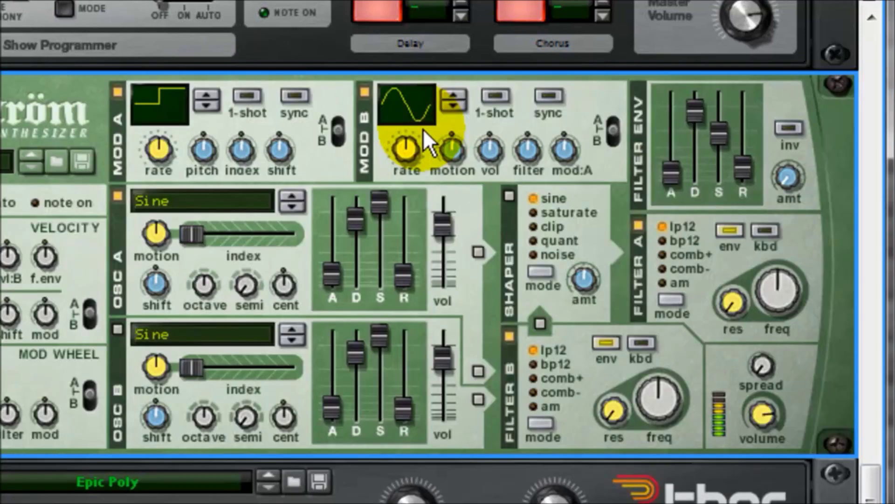
pyautogui.click(449, 106)
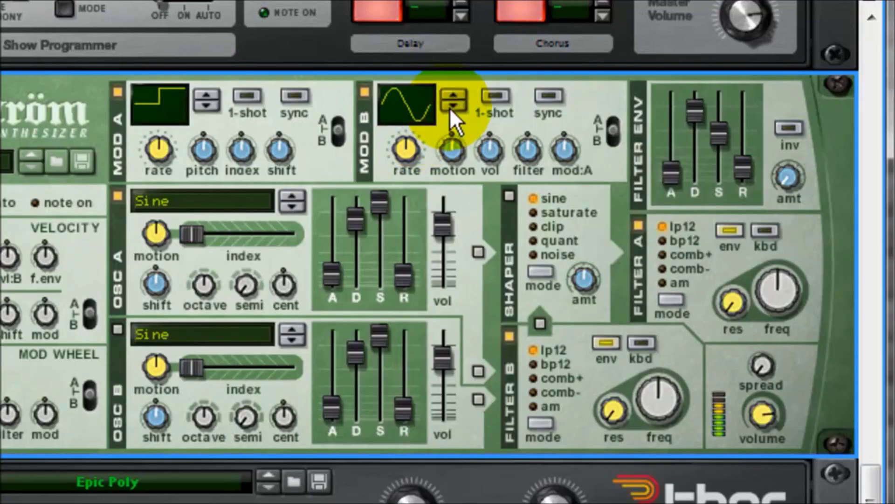
pyautogui.click(452, 91)
pyautogui.click(452, 91)
pyautogui.click(453, 91)
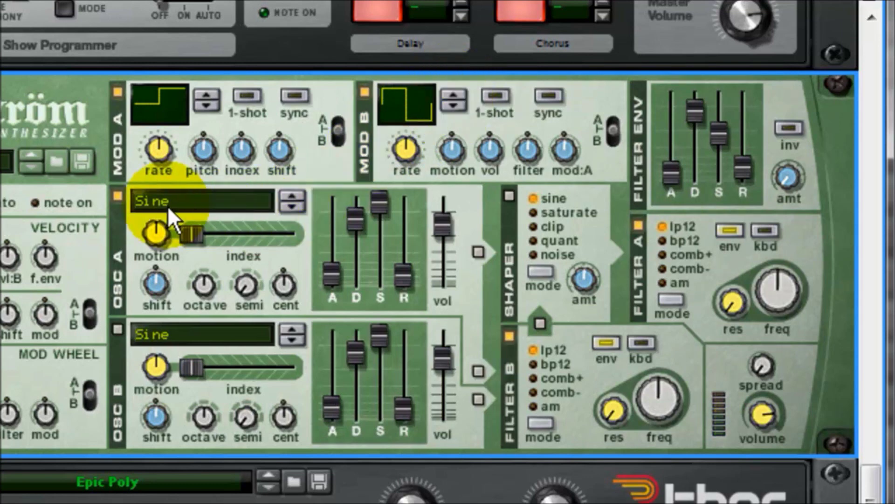
# Step: Set the Malström's Osc A waveform to Sawtooth
pyautogui.click(290, 196)
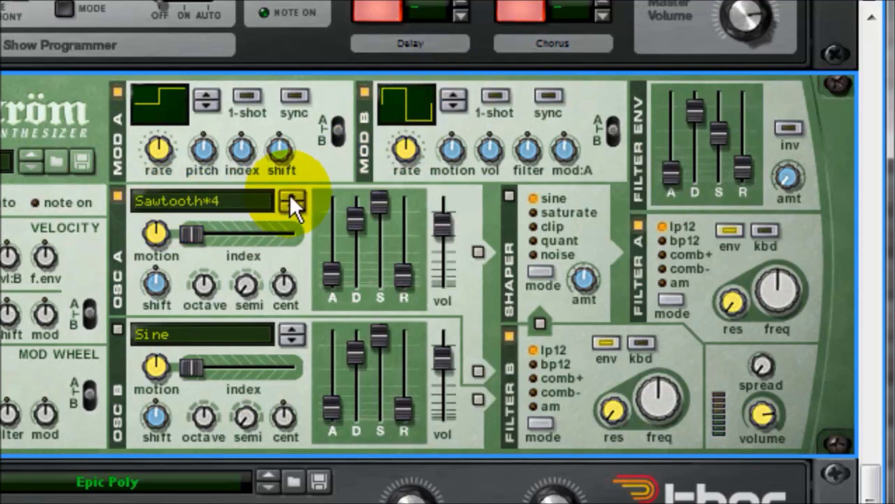
pyautogui.click(290, 196)
pyautogui.click(290, 197)
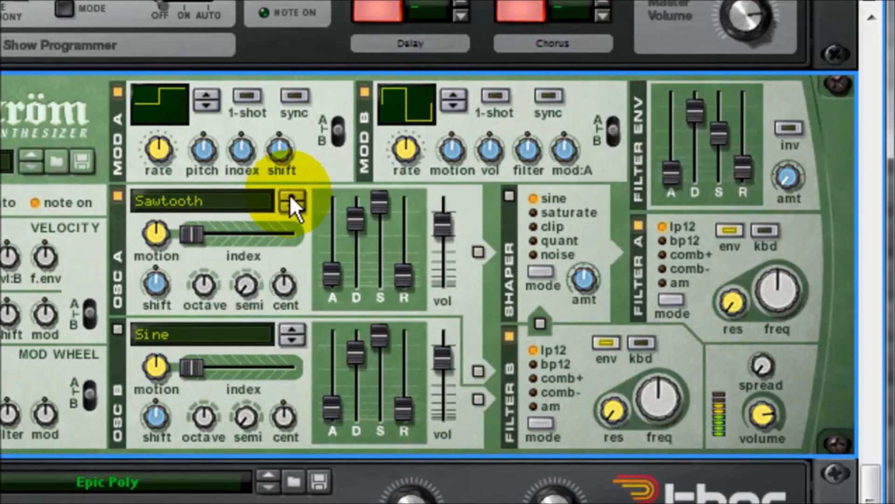
# Step: Cycle the Malström's Mod A waveform to the sine curve
pyautogui.click(212, 108)
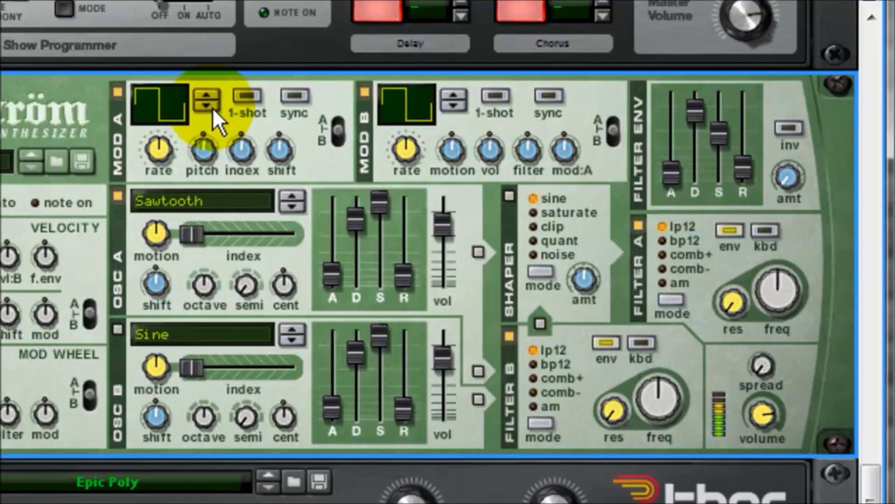
pyautogui.click(212, 108)
pyautogui.click(212, 108)
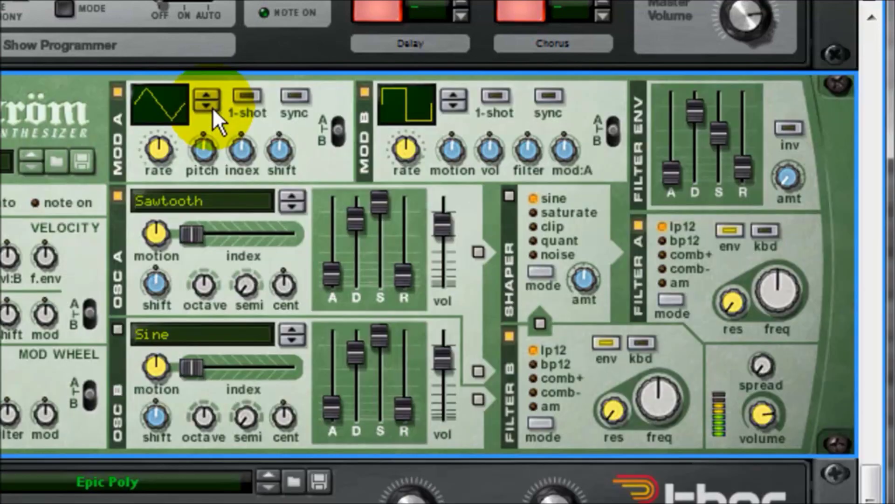
pyautogui.click(212, 107)
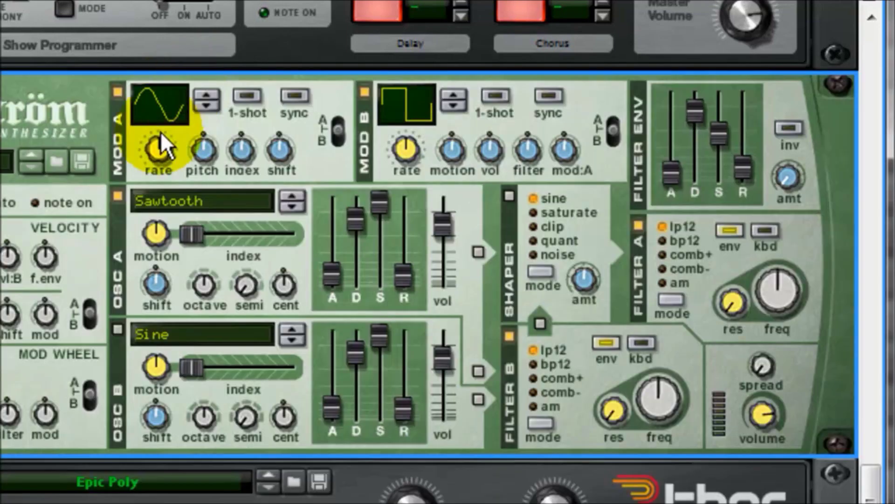
# Step: Initialize the Malström's patch to discard the waveform changes
pyautogui.rightClick(26, 106)
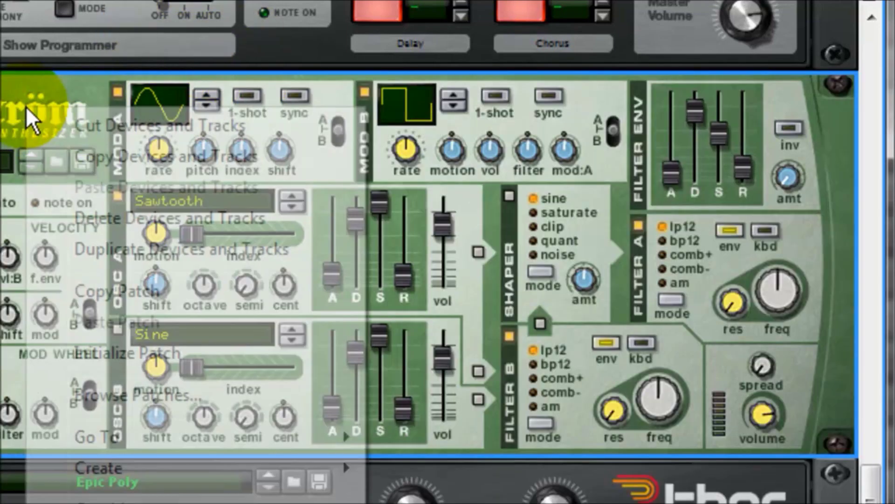
pyautogui.click(15, 102)
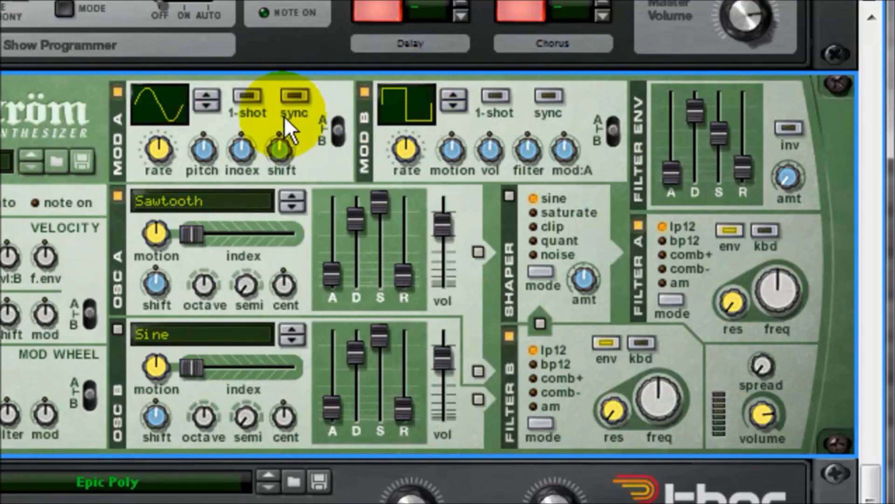
pyautogui.rightClick(41, 104)
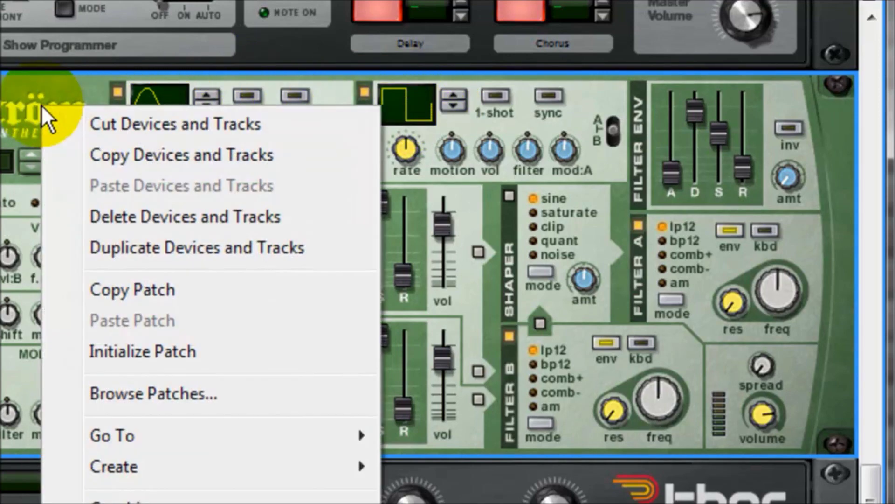
pyautogui.click(125, 355)
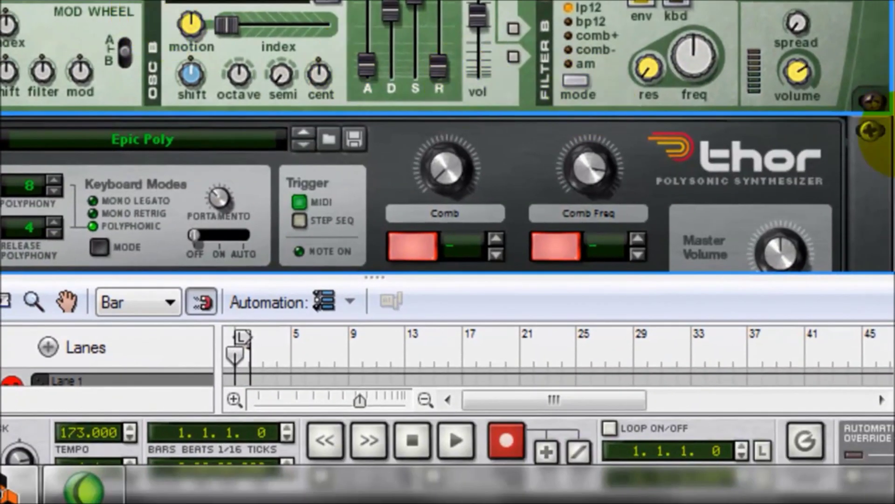
# Step: Switch to FL Studio and make the Thor channel the selected one
pyautogui.moveTo(894, 136); pyautogui.dragTo(894, 177)
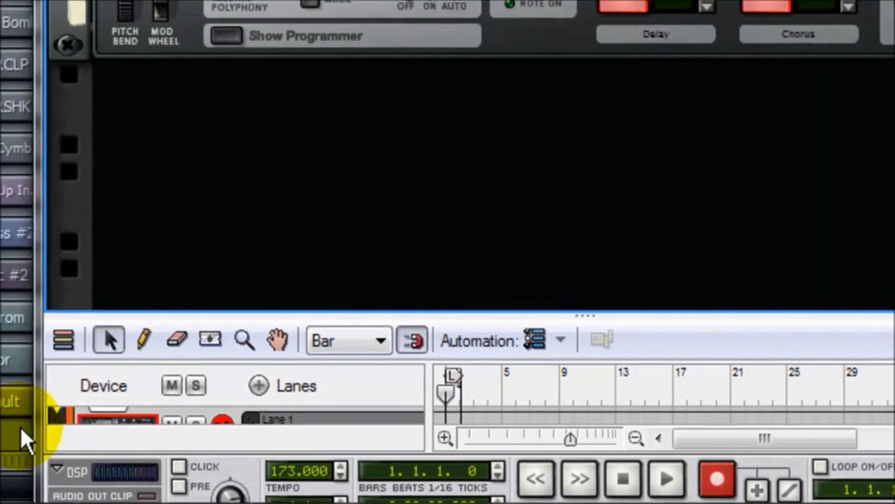
pyautogui.click(21, 426)
pyautogui.click(57, 363)
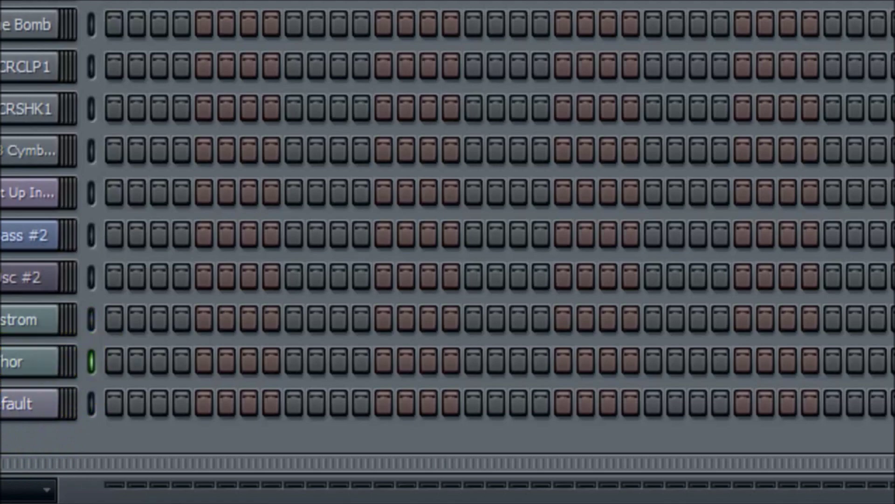
# Step: Switch to Reason and show the programmer of the Thor synthesizer
pyautogui.click(415, 483)
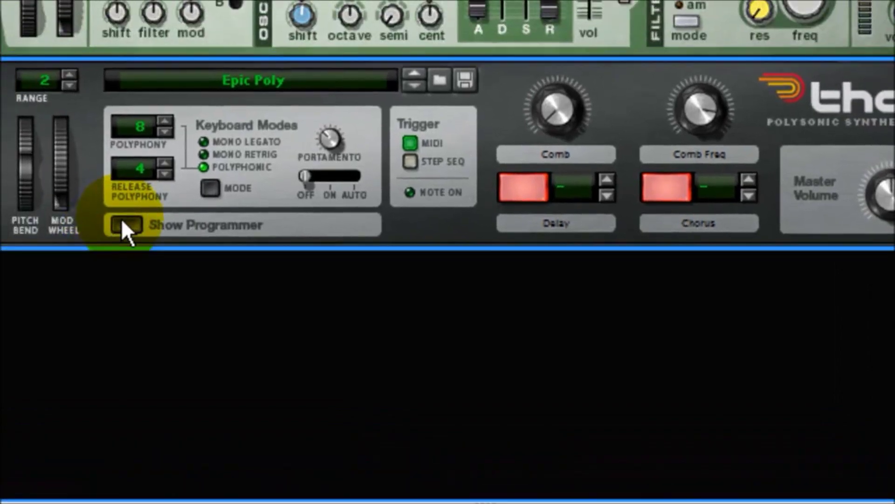
pyautogui.click(9, 132)
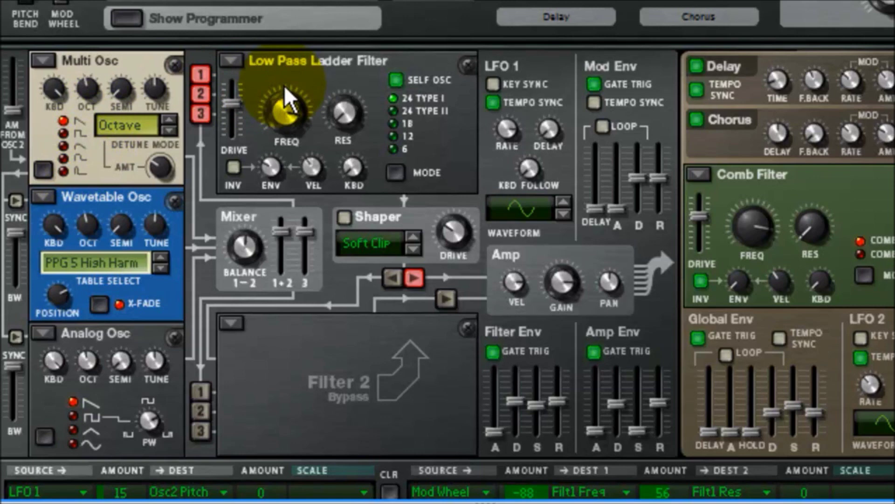
pyautogui.moveTo(284, 85)
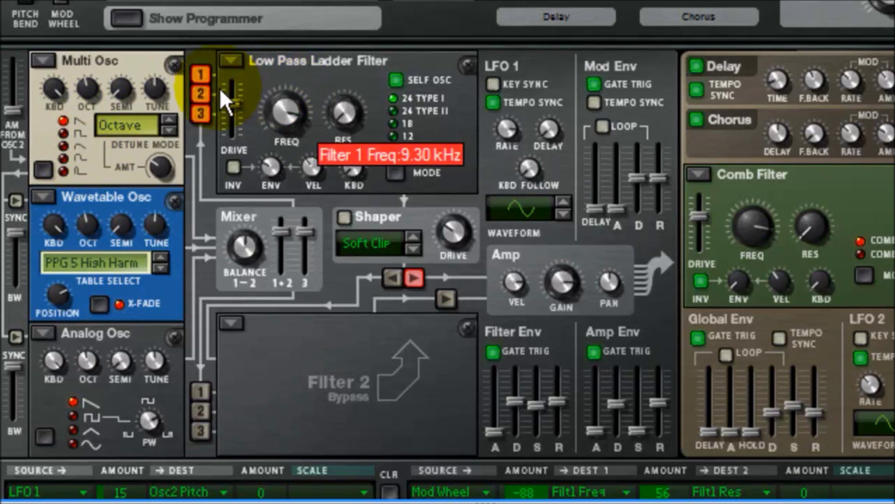
# Step: Set Thor's Multi Osc to the square waveform, and initialize the Thor patch
pyautogui.click(66, 134)
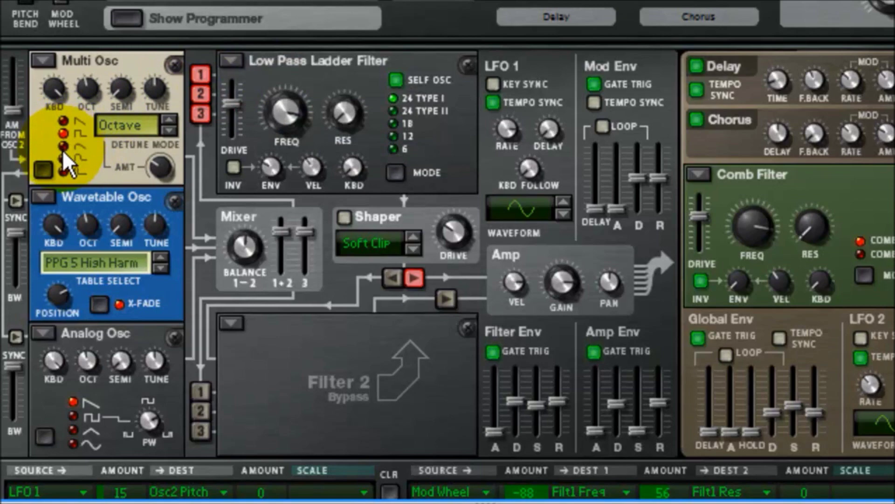
pyautogui.rightClick(500, 1)
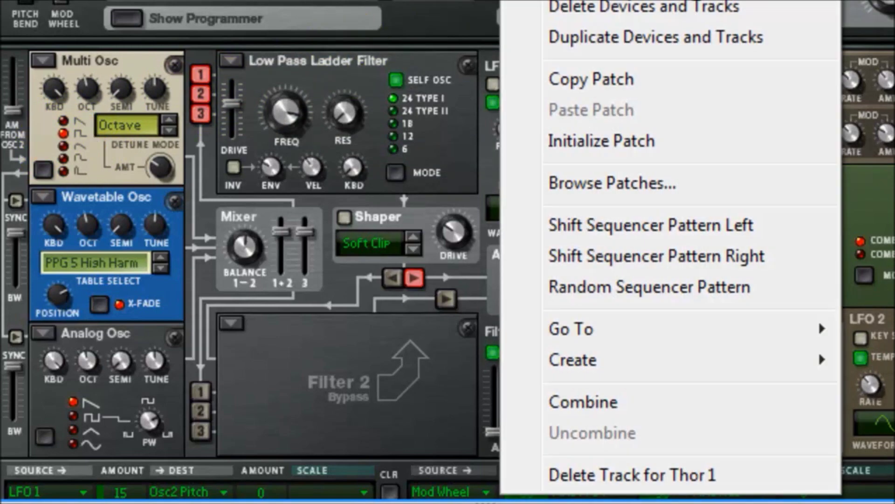
pyautogui.press('Escape')
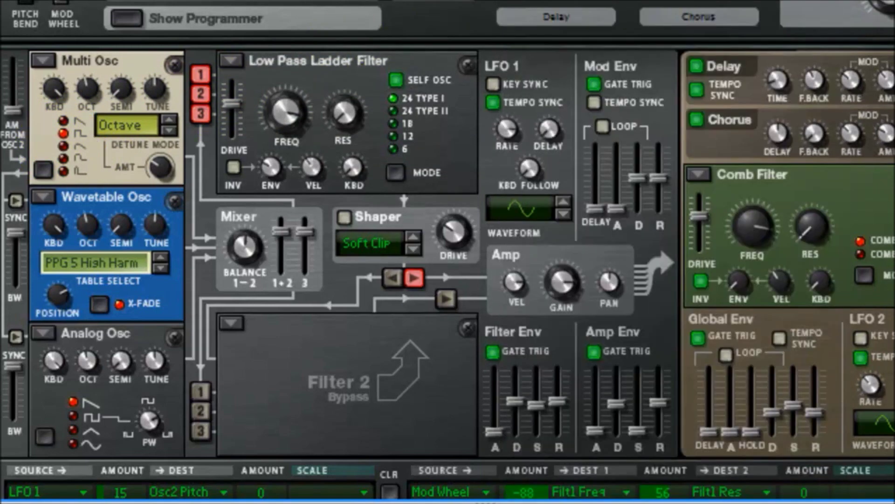
pyautogui.rightClick(486, 1)
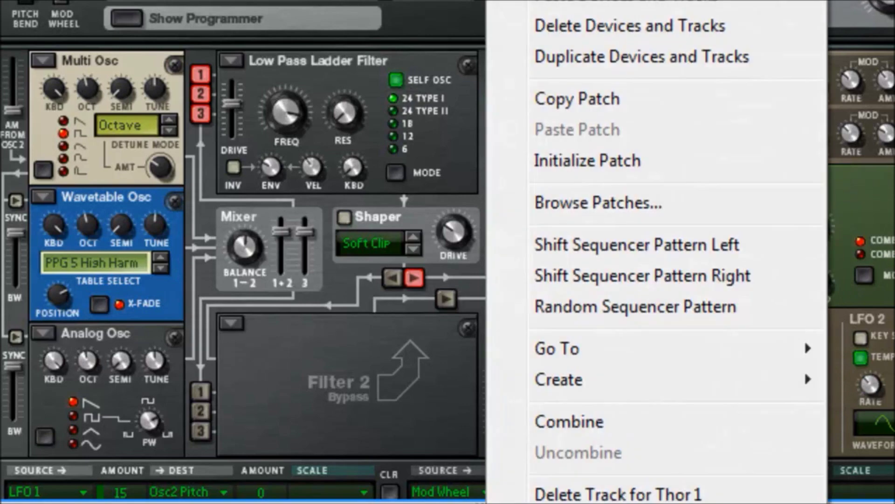
pyautogui.click(557, 160)
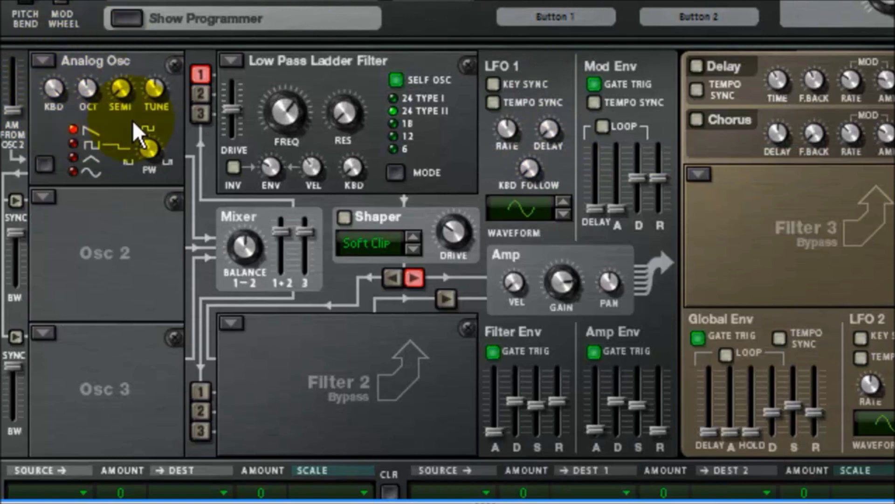
# Step: Set Thor's Analog Osc to the sine waveform, and try its octave at 6 before lowering it again
pyautogui.moveTo(122, 97)
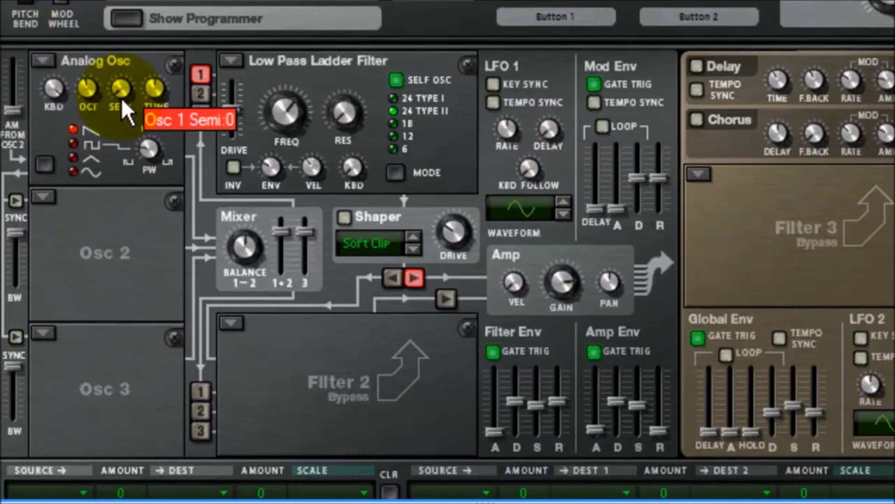
pyautogui.click(73, 158)
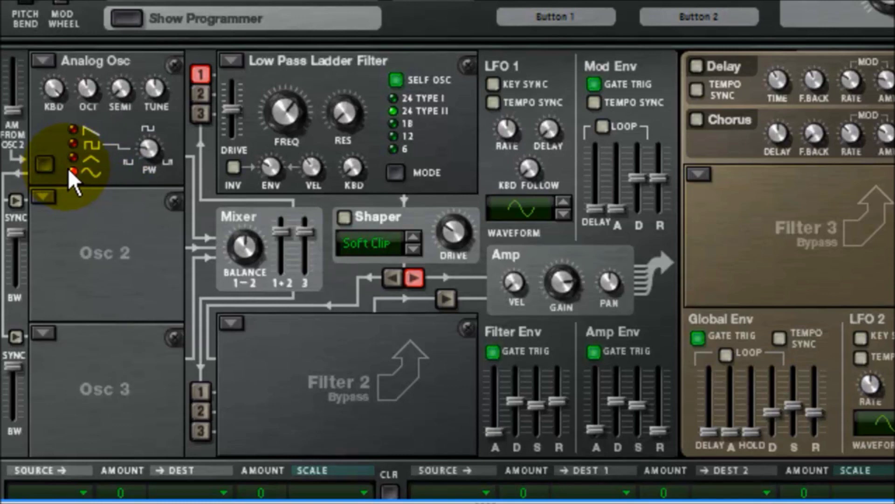
pyautogui.moveTo(88, 93)
pyautogui.moveTo(89, 94)
pyautogui.mouseDown()
pyautogui.moveTo(88, 86)
pyautogui.moveTo(88, 116)
pyautogui.moveTo(90, 76)
pyautogui.mouseUp()
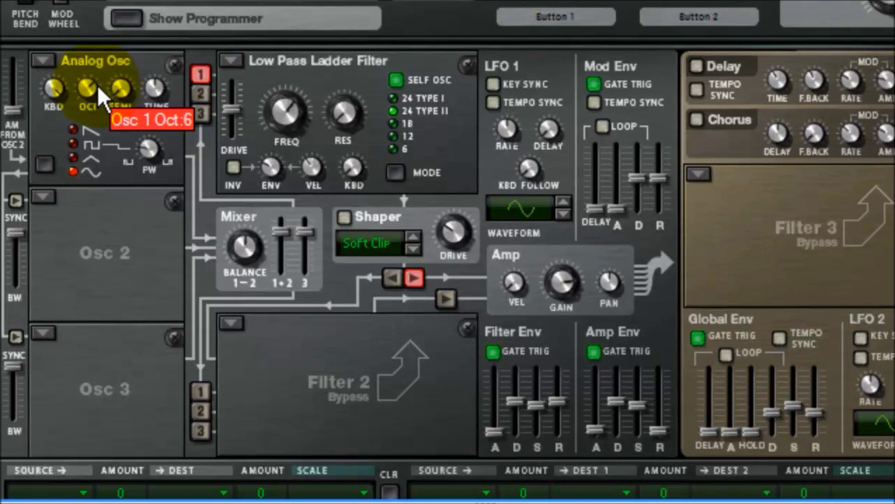
pyautogui.moveTo(98, 87); pyautogui.dragTo(94, 112)
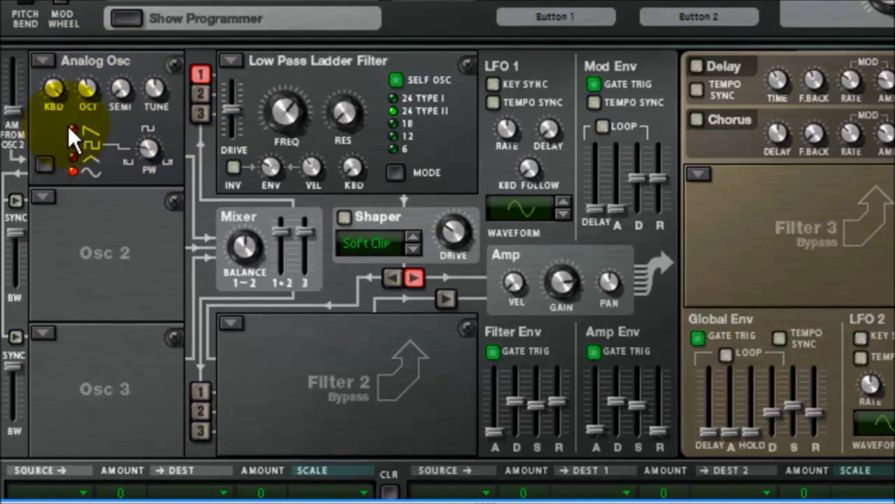
pyautogui.moveTo(88, 105)
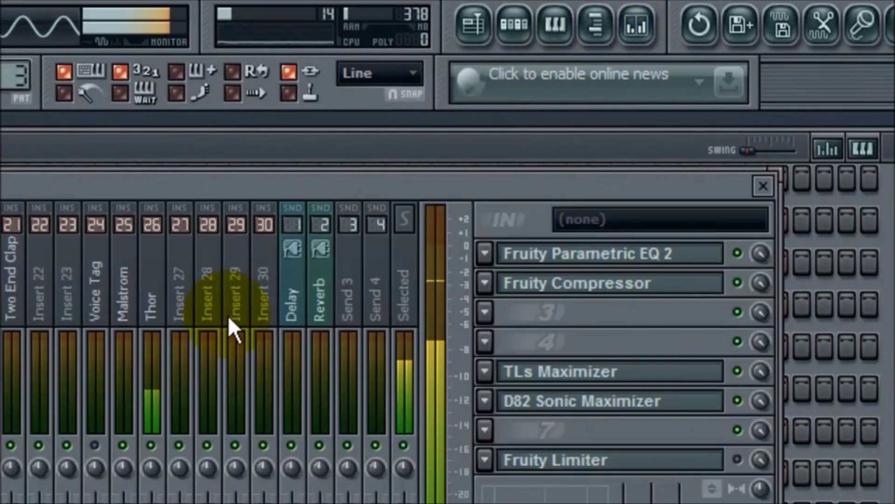
# Step: In the FL Studio mixer, try different levels for the master track's low EQ band and reset it to the default
pyautogui.moveTo(125, 195); pyautogui.dragTo(0, 177)
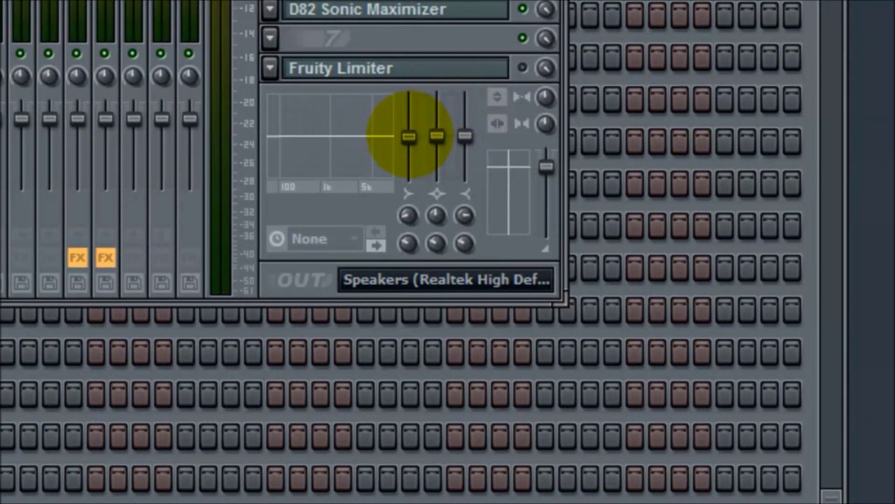
pyautogui.moveTo(409, 137)
pyautogui.mouseDown()
pyautogui.moveTo(406, 167)
pyautogui.moveTo(380, 200)
pyautogui.moveTo(380, 244)
pyautogui.moveTo(400, 180)
pyautogui.mouseUp()
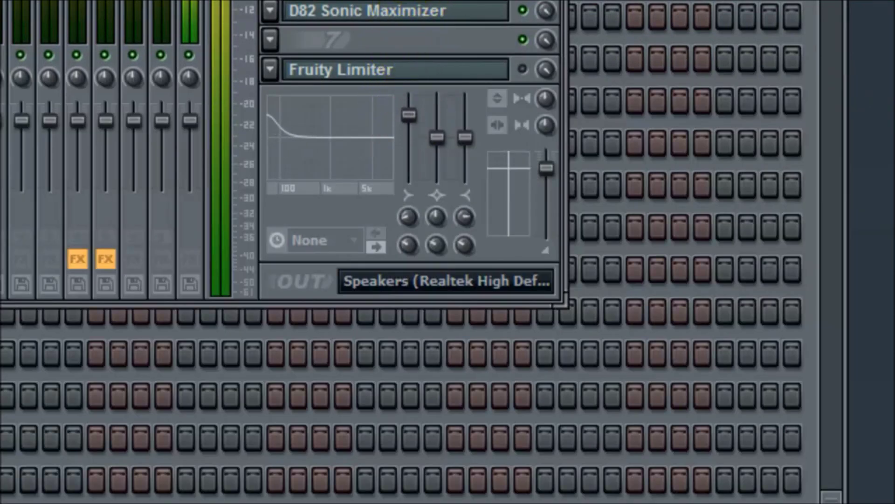
pyautogui.rightClick(410, 115)
pyautogui.click(424, 131)
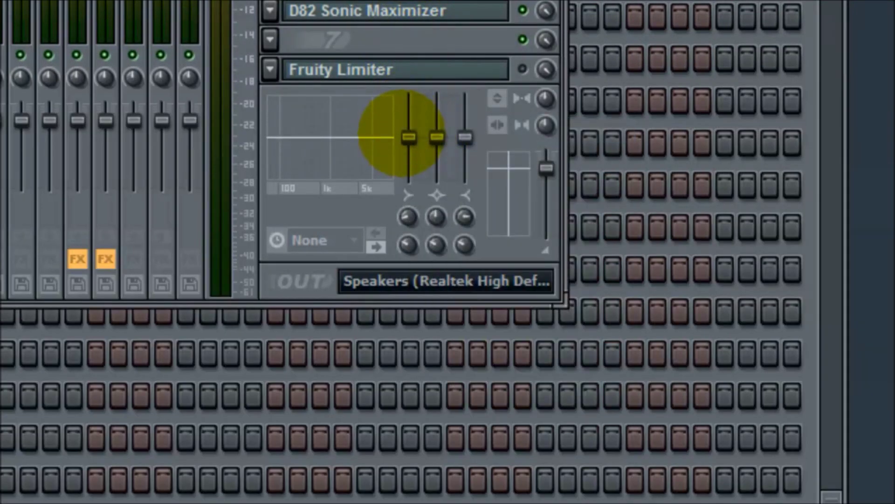
# Step: Lower the master track's low EQ band slightly below its default level and toggle playback
pyautogui.moveTo(402, 134); pyautogui.dragTo(403, 135)
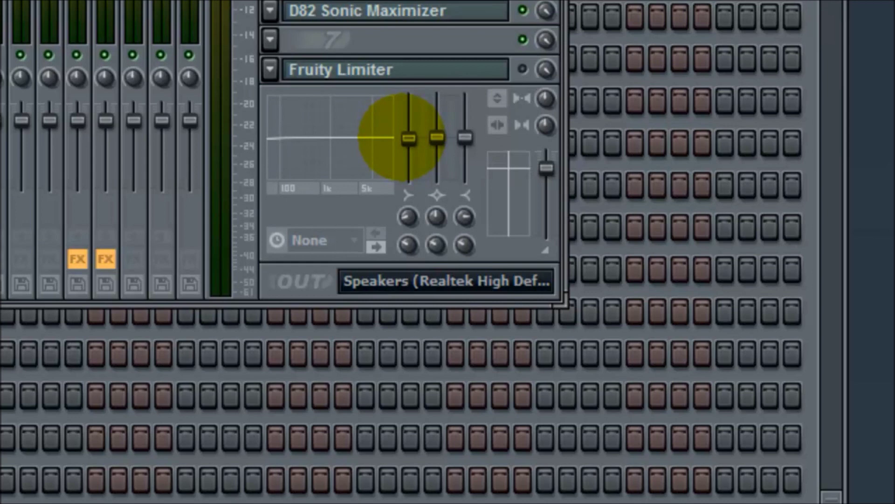
pyautogui.moveTo(408, 138); pyautogui.dragTo(402, 142)
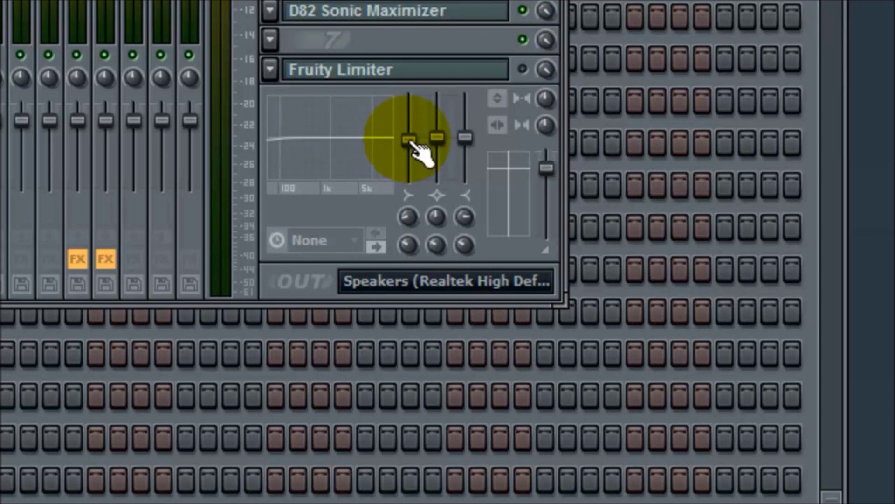
pyautogui.press('space')
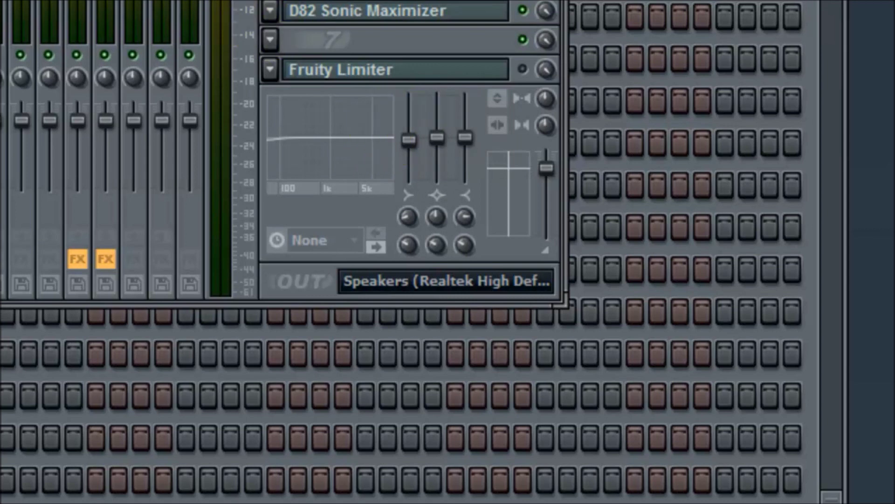
# Step: Hide the mixer and load the BooBass generator in the channel settings
pyautogui.press('F9')
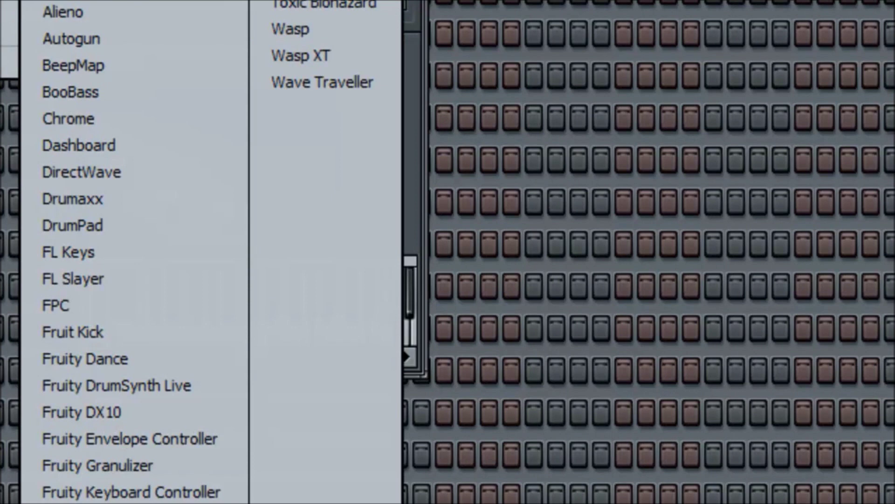
pyautogui.click(90, 93)
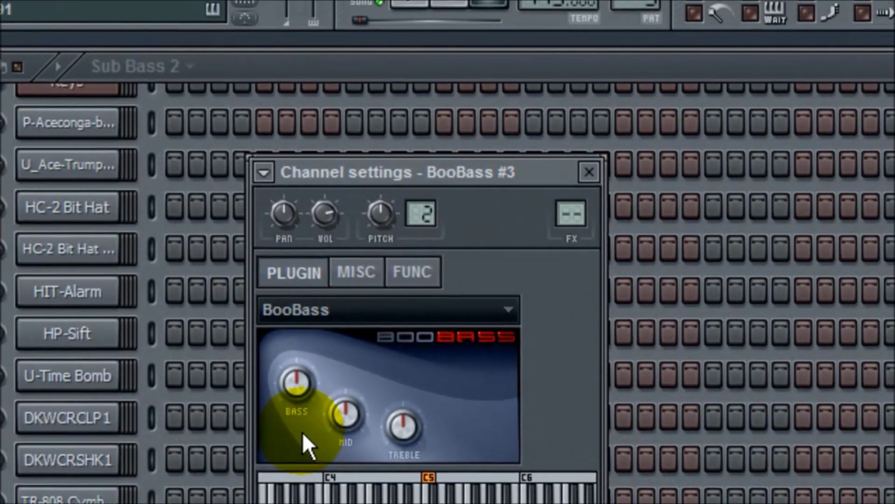
# Step: Reposition the BooBass channel settings window and turn the Mid and Treble knobs down to their minimum
pyautogui.moveTo(363, 166); pyautogui.dragTo(382, 91)
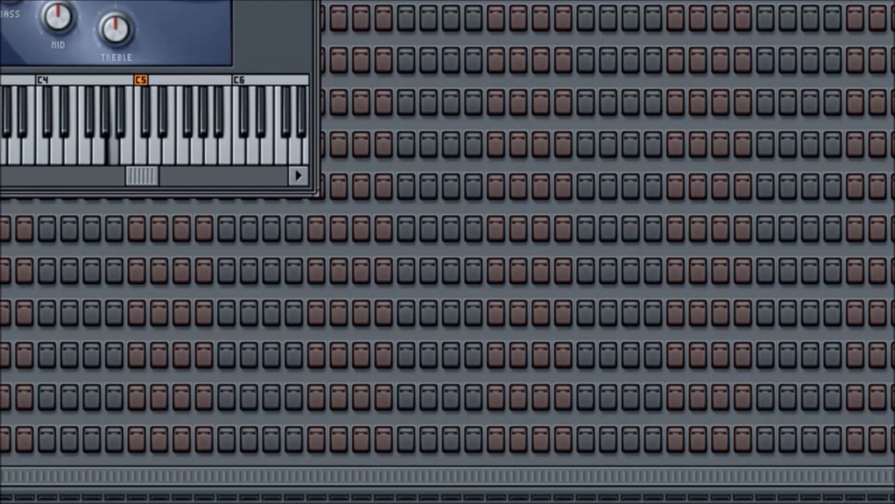
pyautogui.moveTo(3, 0); pyautogui.dragTo(28, 69)
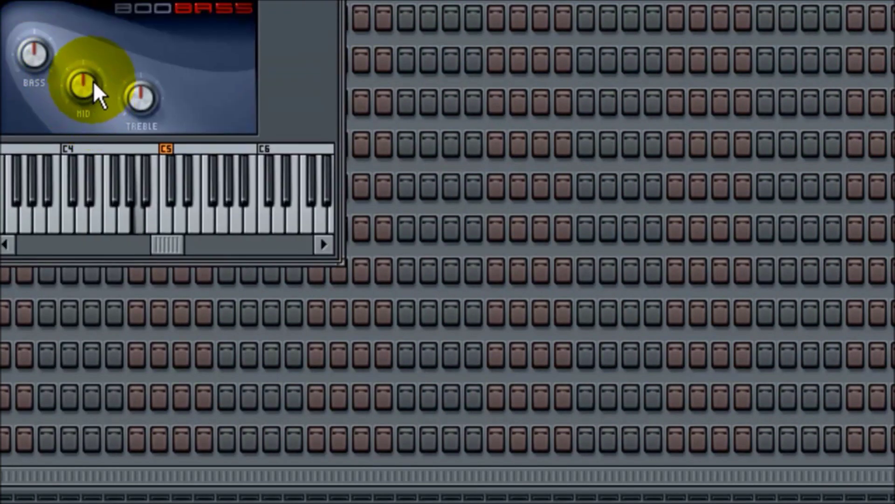
pyautogui.moveTo(84, 86); pyautogui.dragTo(39, 363)
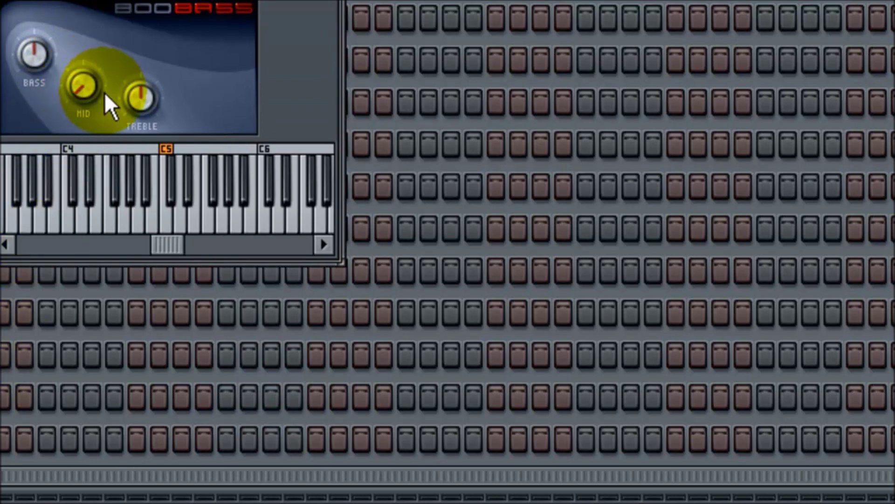
pyautogui.moveTo(138, 94); pyautogui.dragTo(127, 275)
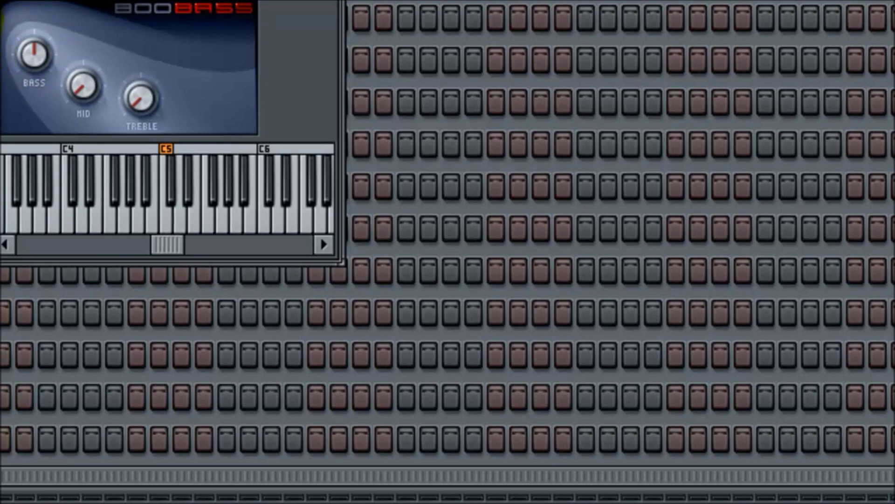
# Step: Try slightly higher Mid and Treble levels in BooBass, and return both knobs to their minimum
pyautogui.moveTo(65, 86); pyautogui.dragTo(72, 26)
pyautogui.moveTo(134, 114); pyautogui.dragTo(144, 40)
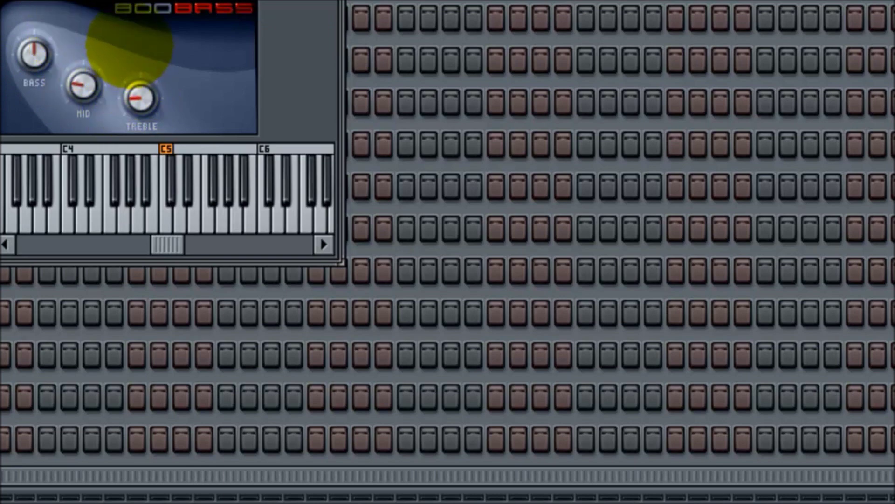
pyautogui.moveTo(81, 86); pyautogui.dragTo(127, 217)
pyautogui.moveTo(139, 99); pyautogui.dragTo(133, 154)
# Step: Raise the BooBass Bass knob to its maximum, try backing it off slightly, and show the mixer
pyautogui.moveTo(91, 310); pyautogui.dragTo(116, 42)
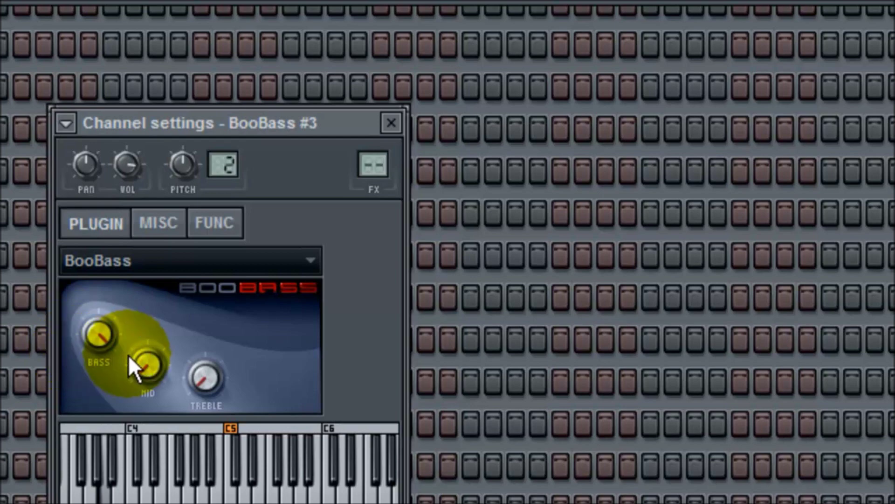
pyautogui.moveTo(98, 343); pyautogui.dragTo(95, 381)
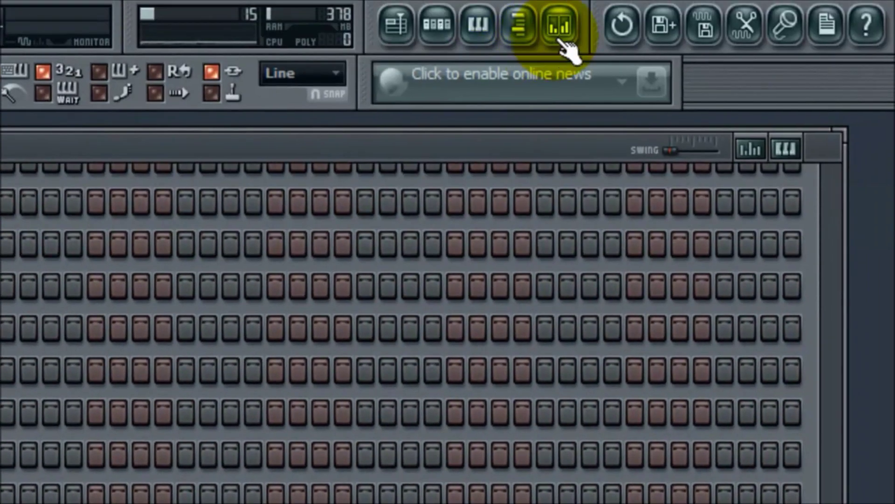
pyautogui.click(564, 24)
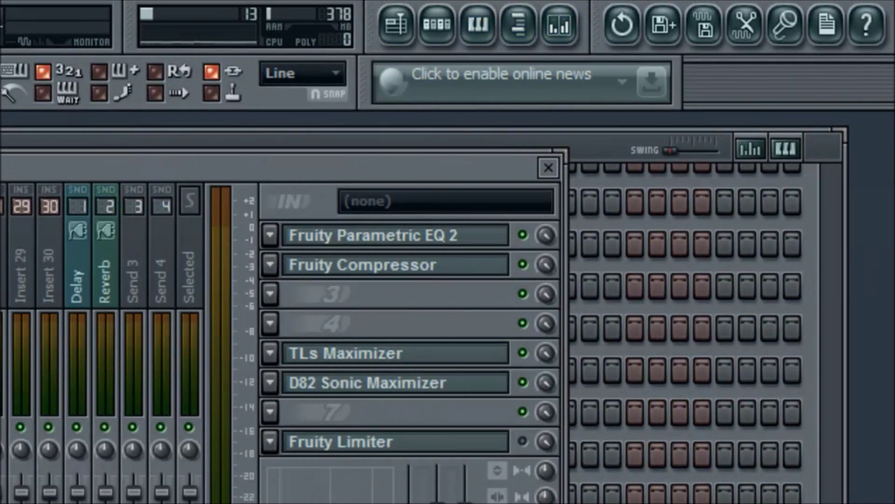